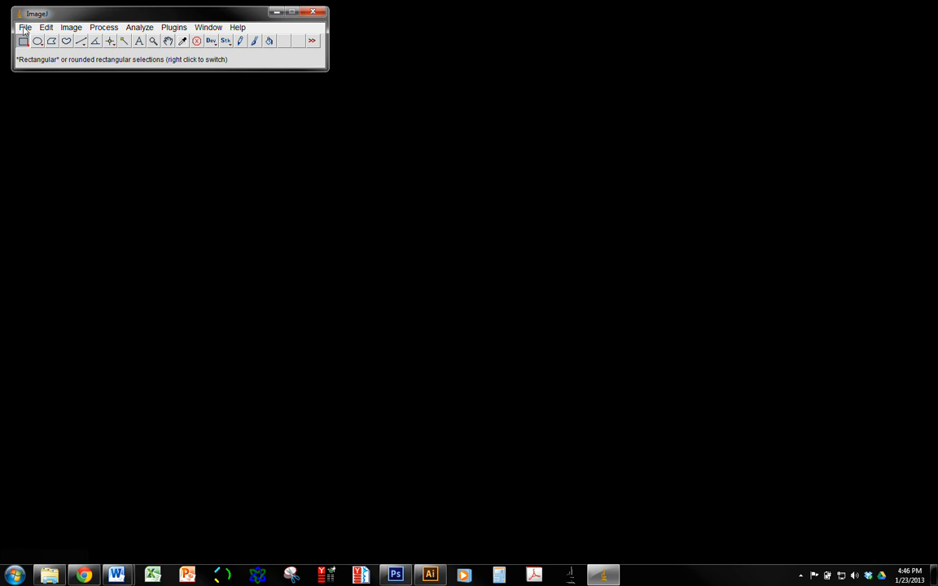
- Open the gel image 20130118FergPlex11_Trial_2 Red Green.tif from the Li-Cor folder
left_click(25, 29)
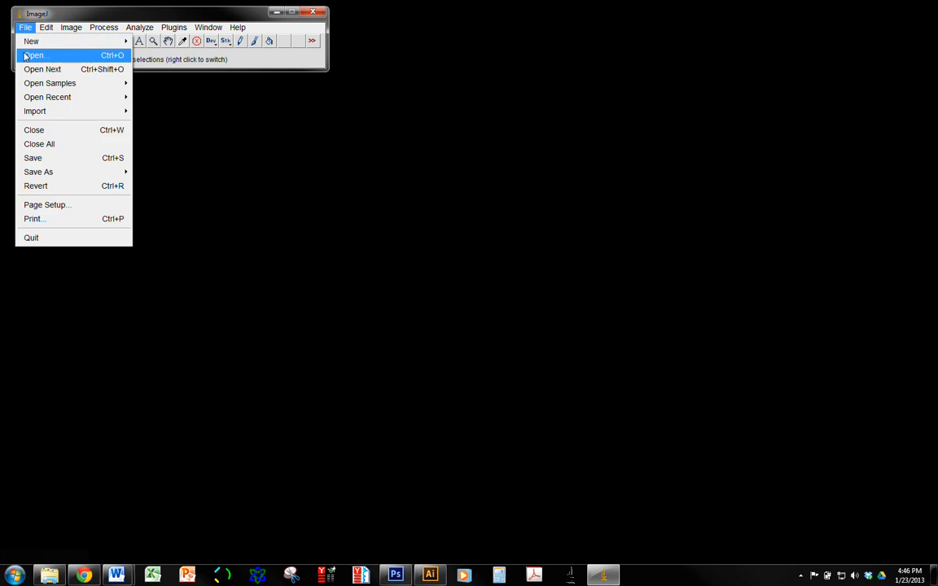
left_click(25, 56)
left_click(299, 326)
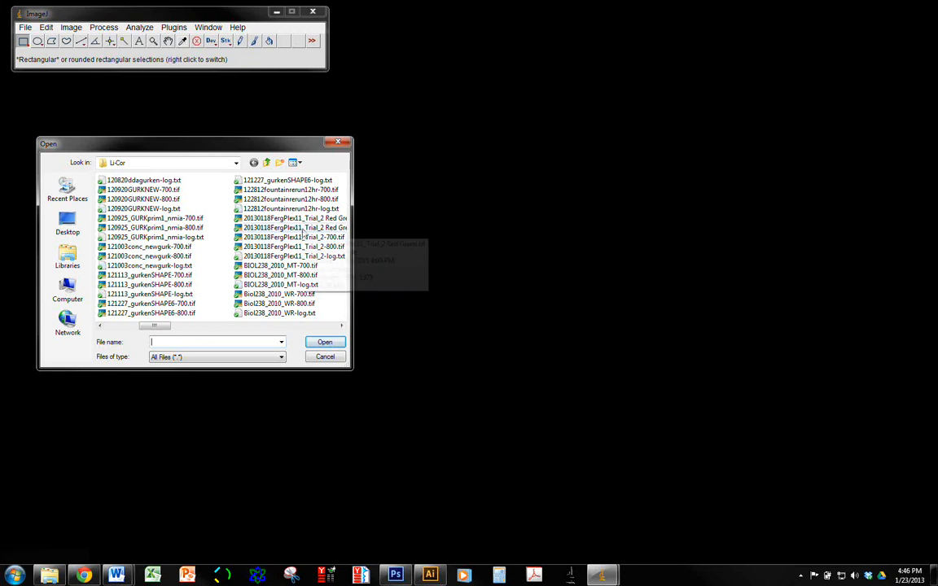
left_click(285, 228)
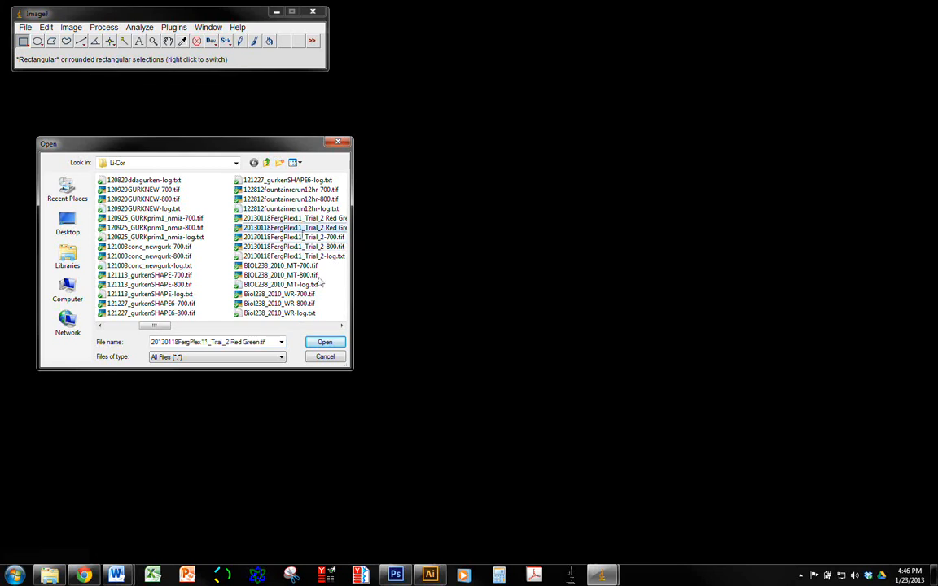
left_click(325, 343)
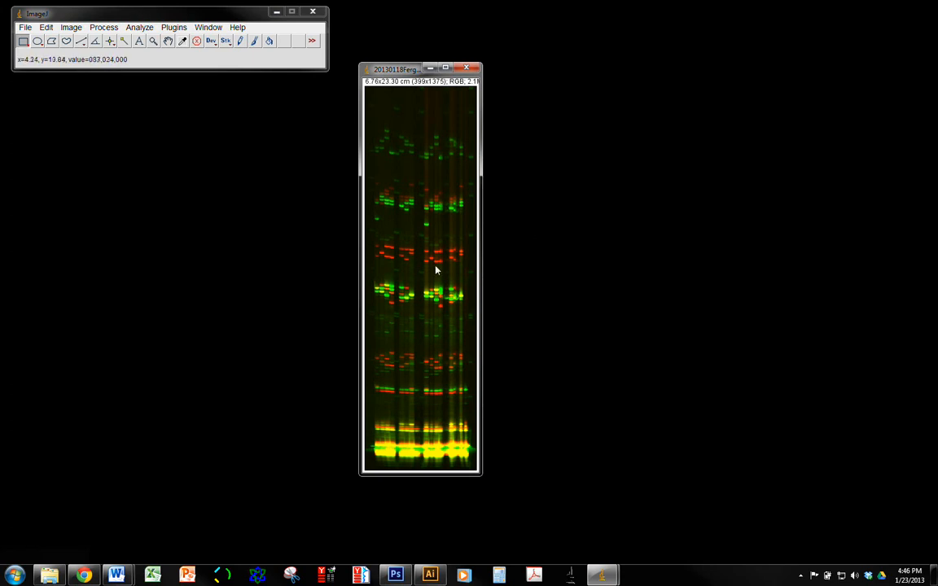
- Convert the RGB gel image to a composite and place the Channels window beside the image
left_click(73, 30)
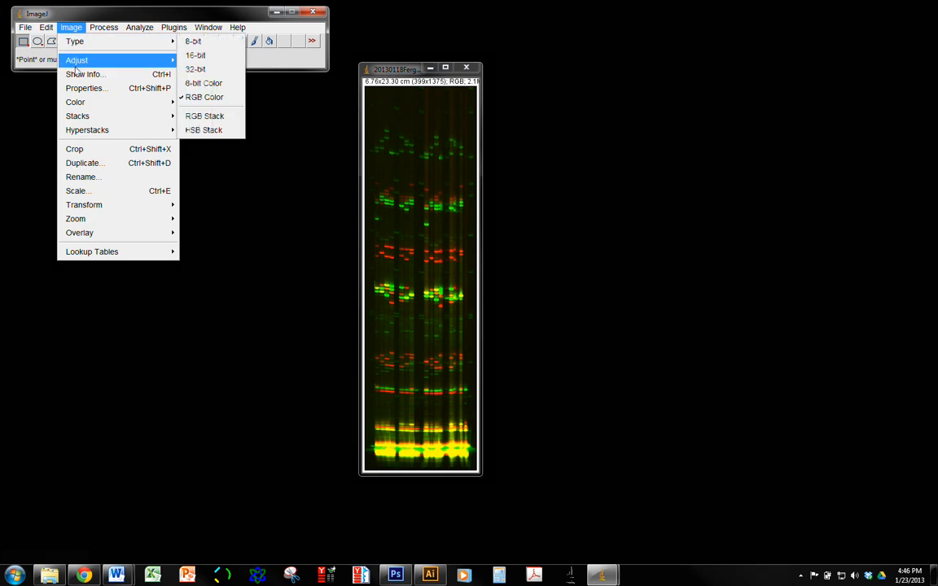
mouse_move(78, 105)
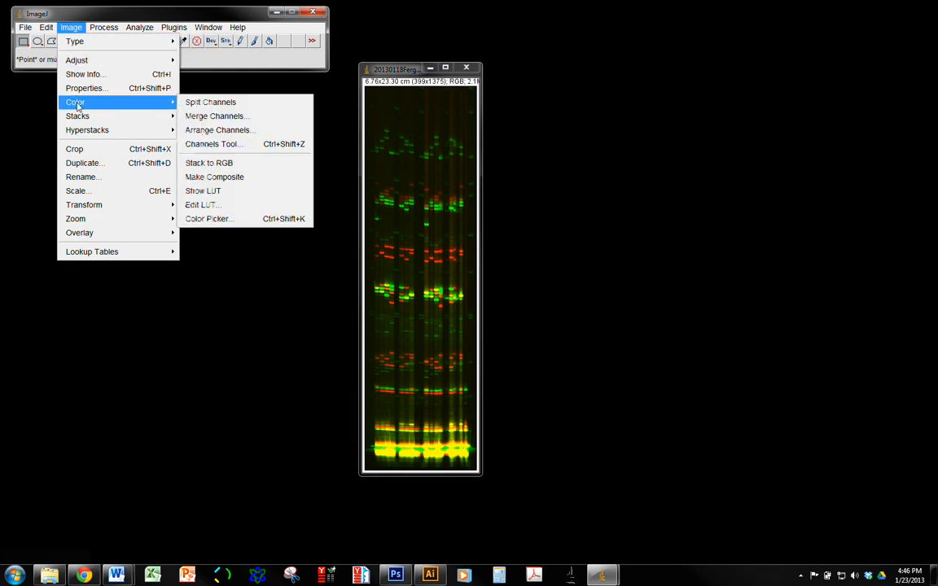
left_click(234, 177)
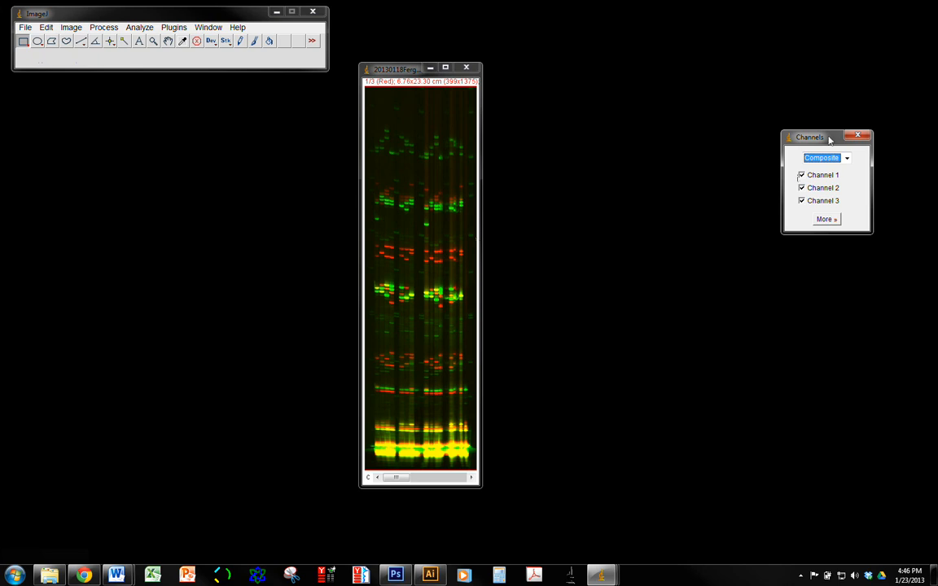
left_click_drag(821, 139, 616, 158)
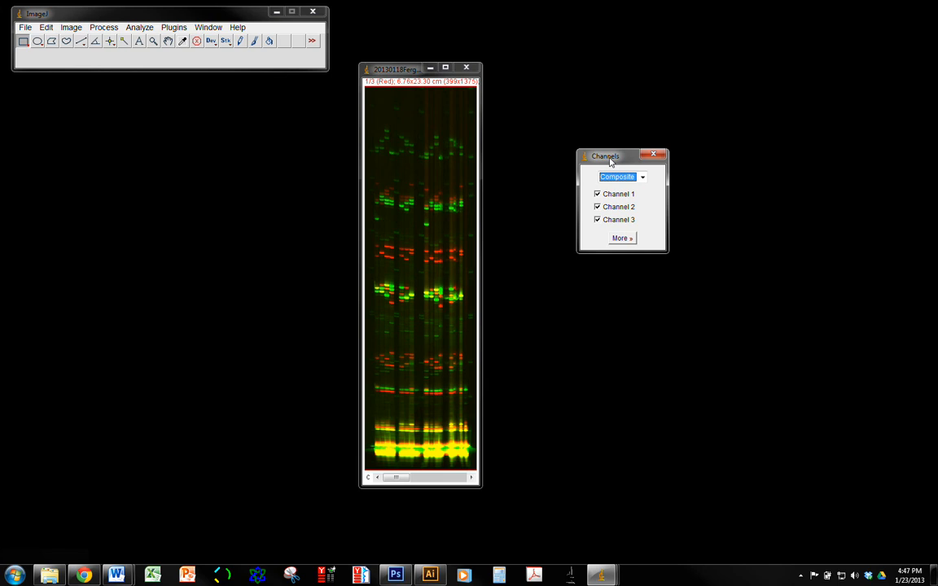
- Hide Channel 3 of the composite and view the red channel and the green channel each on its own
left_click(596, 207)
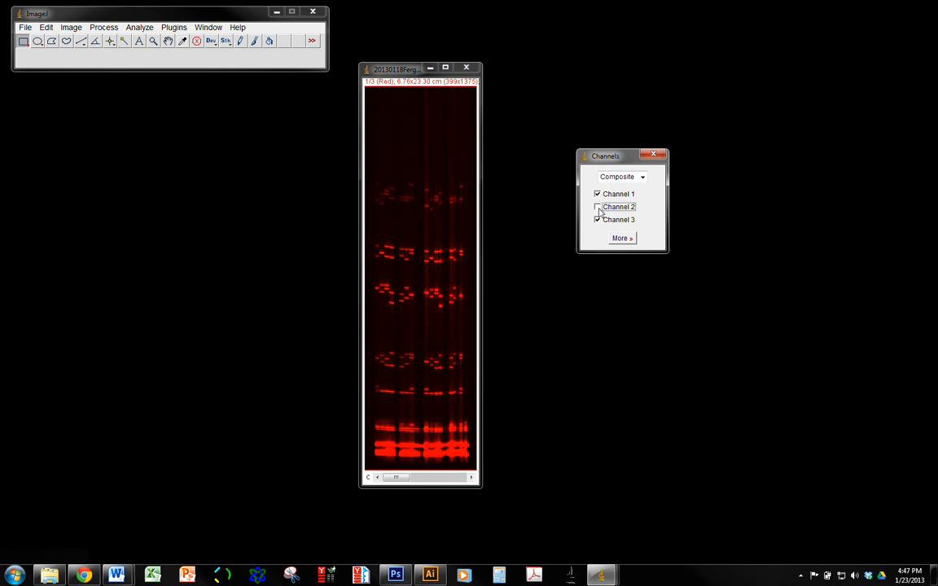
left_click(596, 220)
left_click(596, 194)
left_click(596, 193)
left_click(596, 193)
left_click(598, 207)
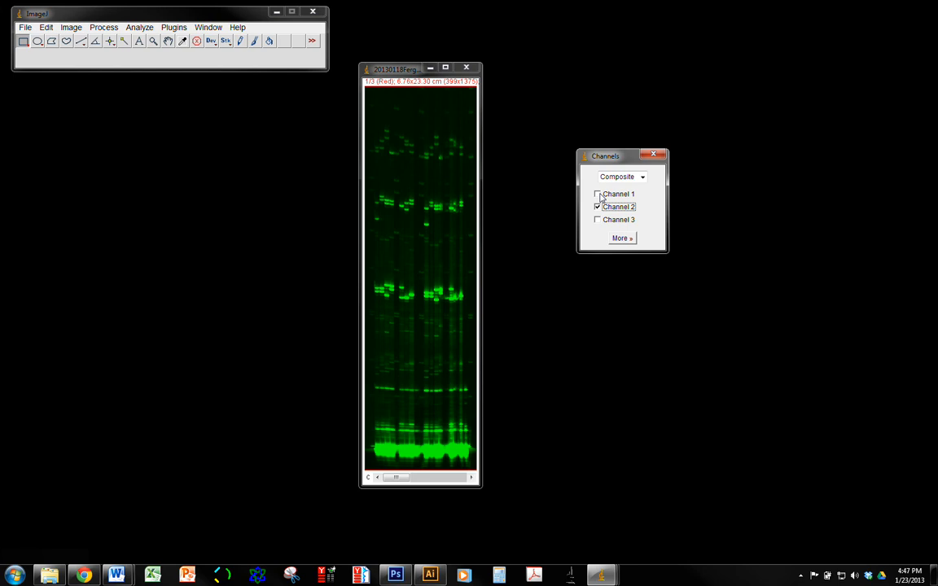
- Show Channels 1 and 2 together, toggling Channel 2 to compare, and close the Channels window
left_click(597, 193)
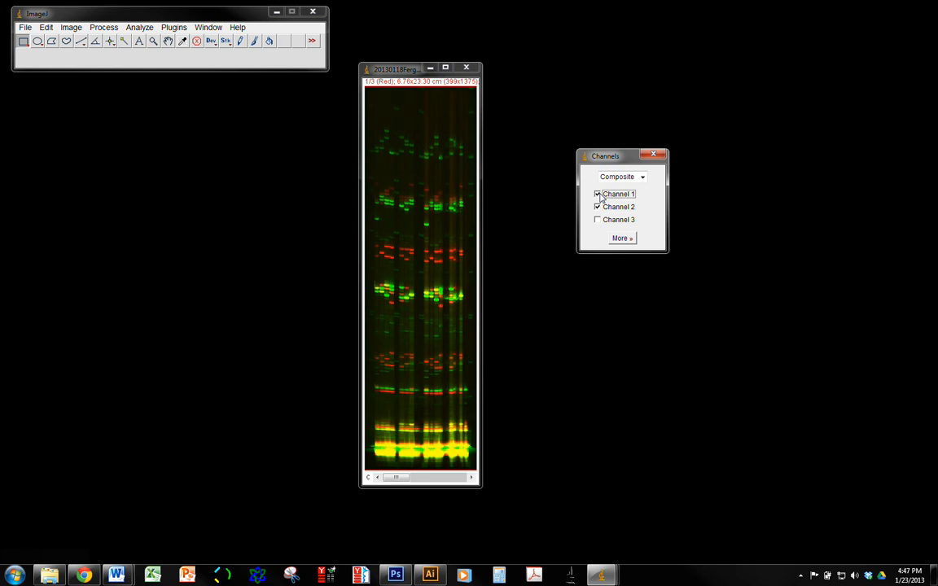
left_click(598, 207)
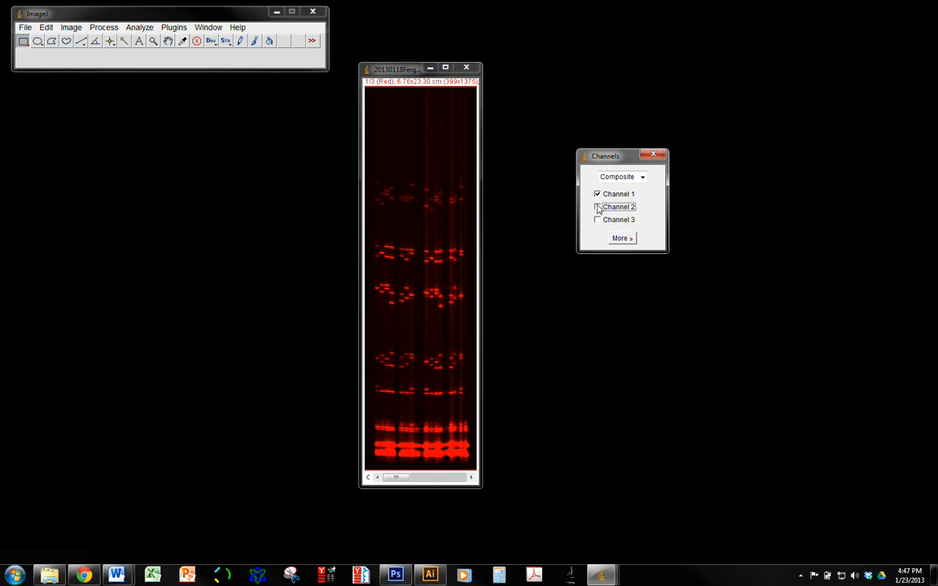
left_click(597, 207)
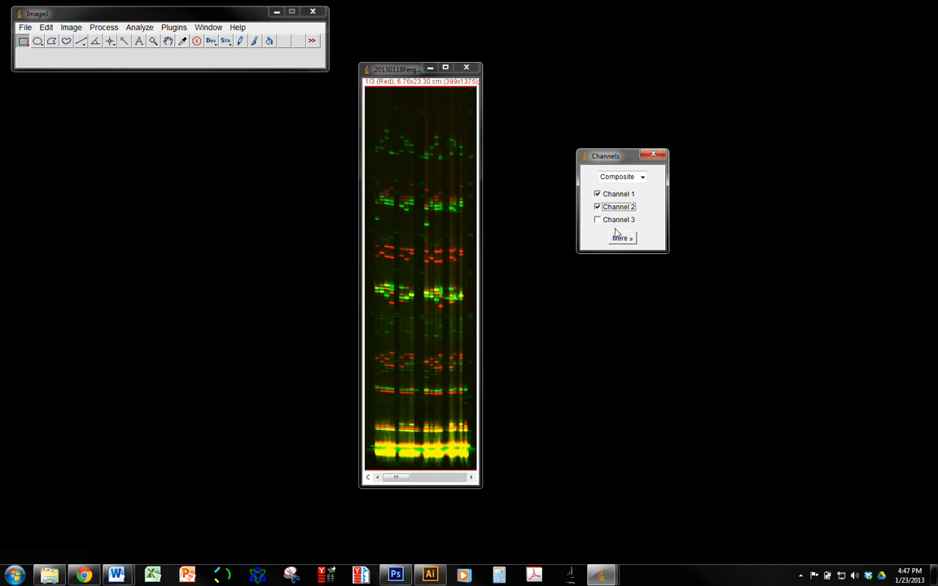
left_click(653, 155)
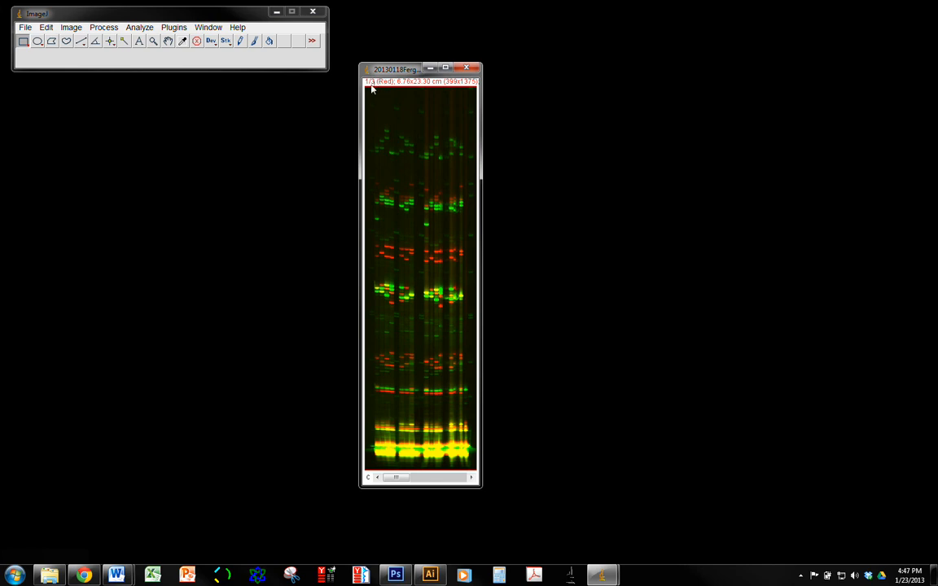
- Step through the red, green and blue channels of the composite and return to the red channel
scroll(409, 196, "down", 1)
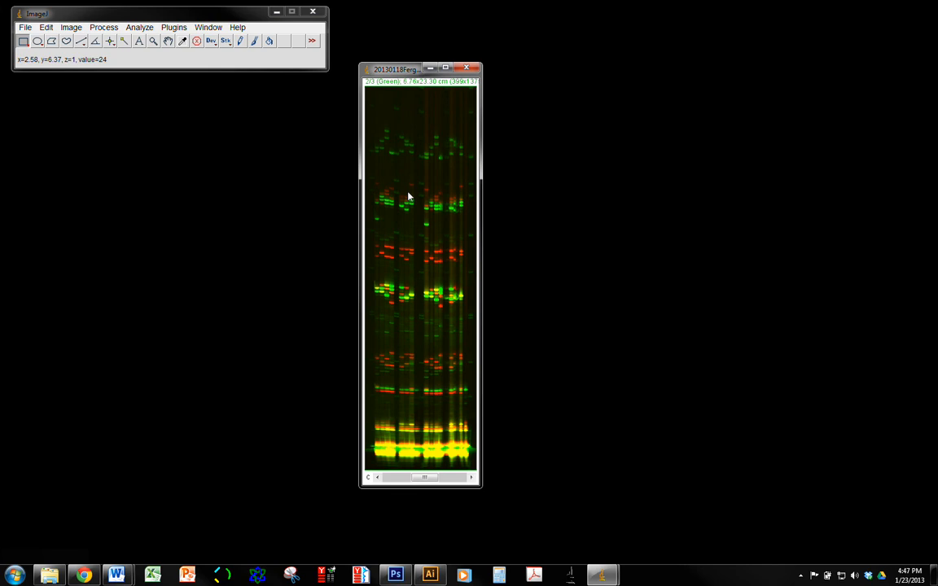
scroll(408, 196, "up", 1)
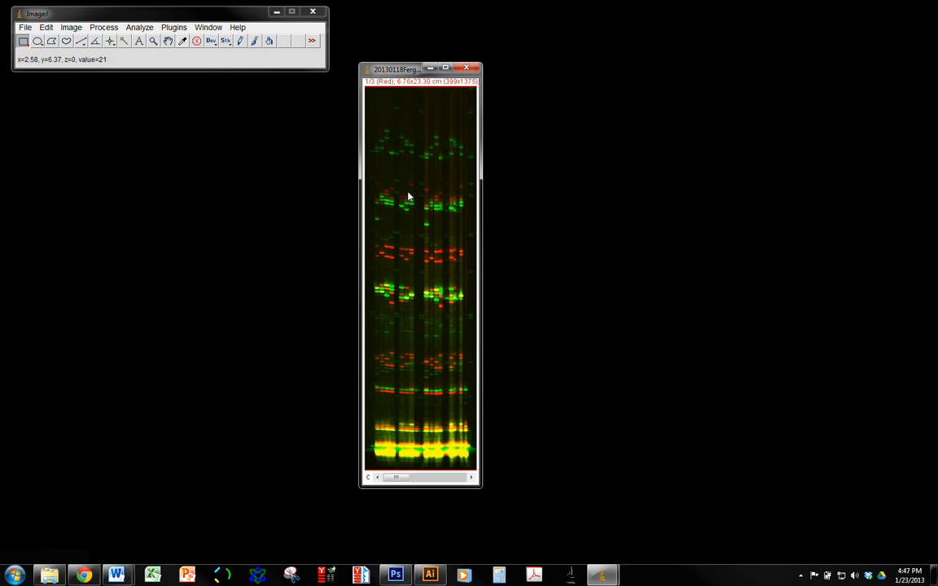
scroll(408, 196, "down", 2)
scroll(409, 196, "up", 2)
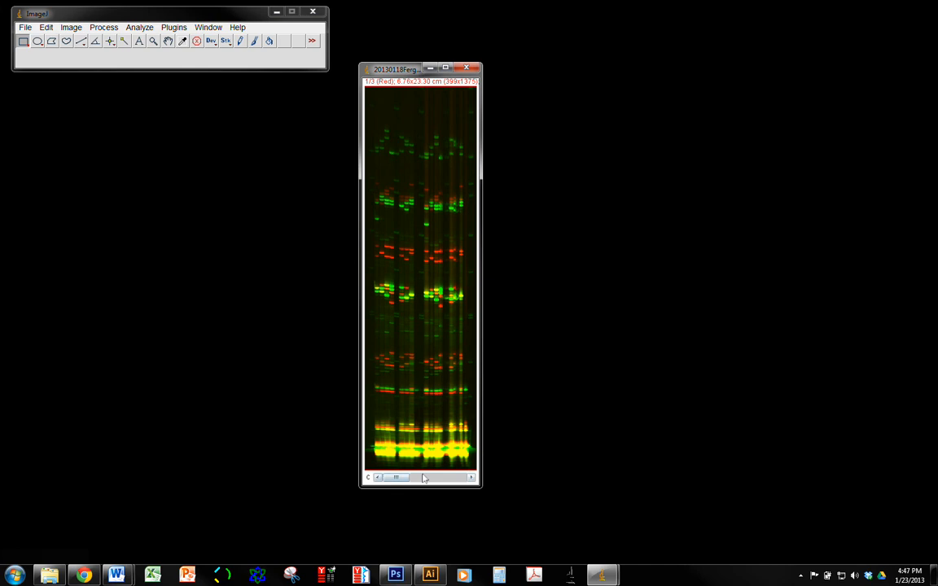
left_click(471, 478)
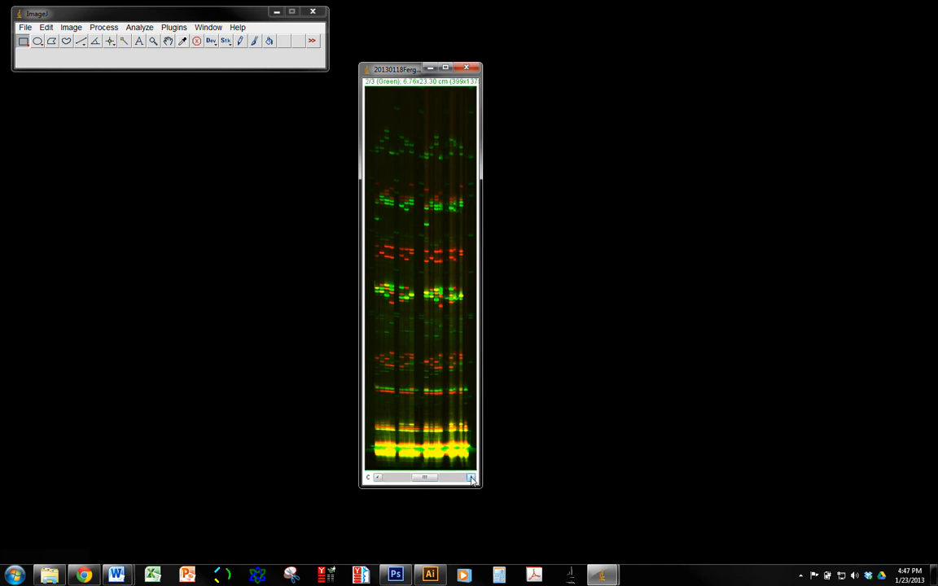
left_click(472, 477)
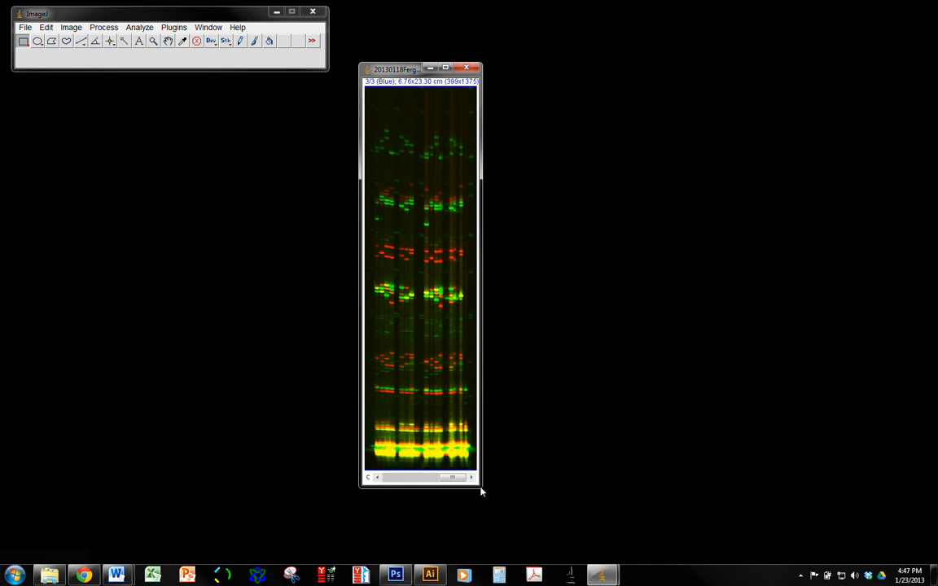
left_click(378, 477)
left_click(377, 477)
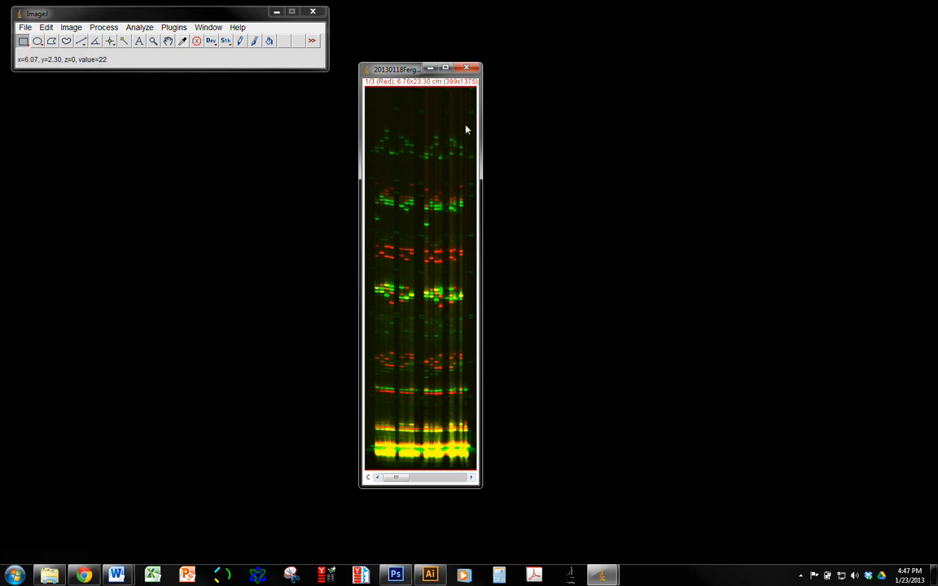
- Magnify the gel image by two zoom levels and reposition and enlarge its window to nearly the full screen height
left_click_drag(398, 71, 473, 61)
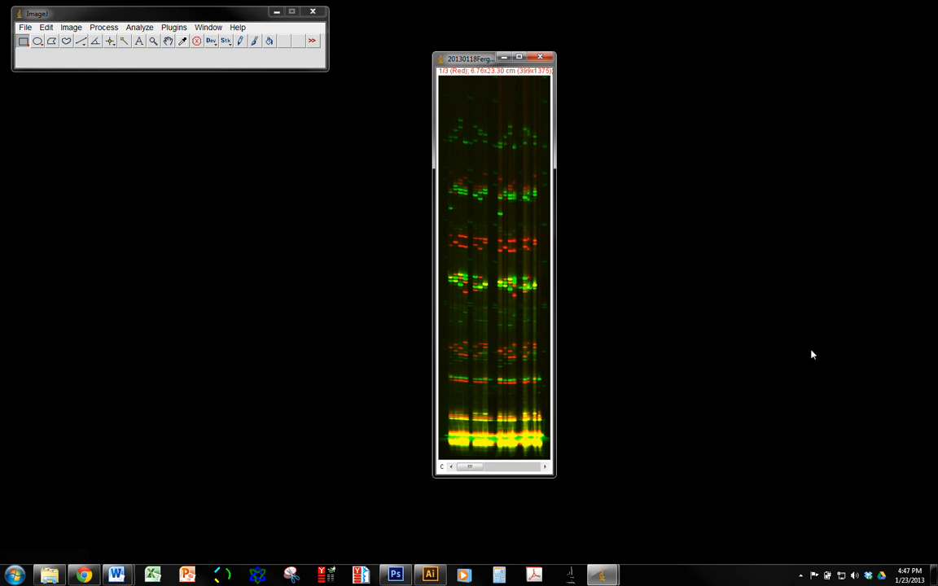
key("plus")
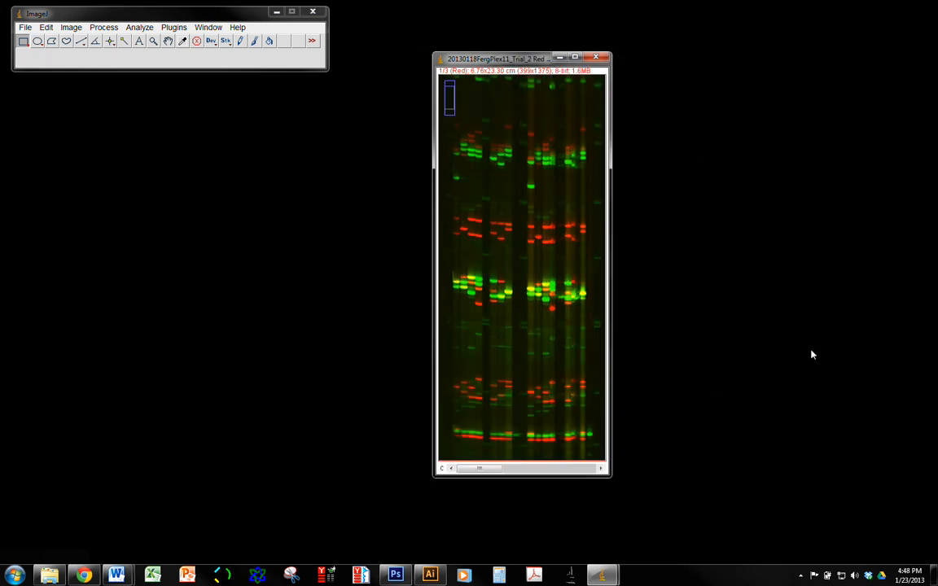
key("plus")
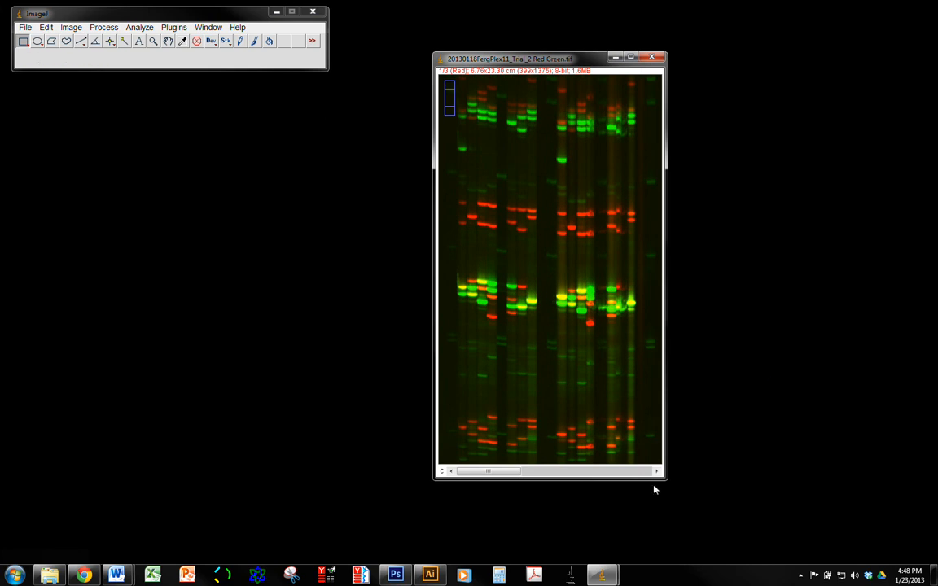
left_click_drag(665, 480, 719, 556)
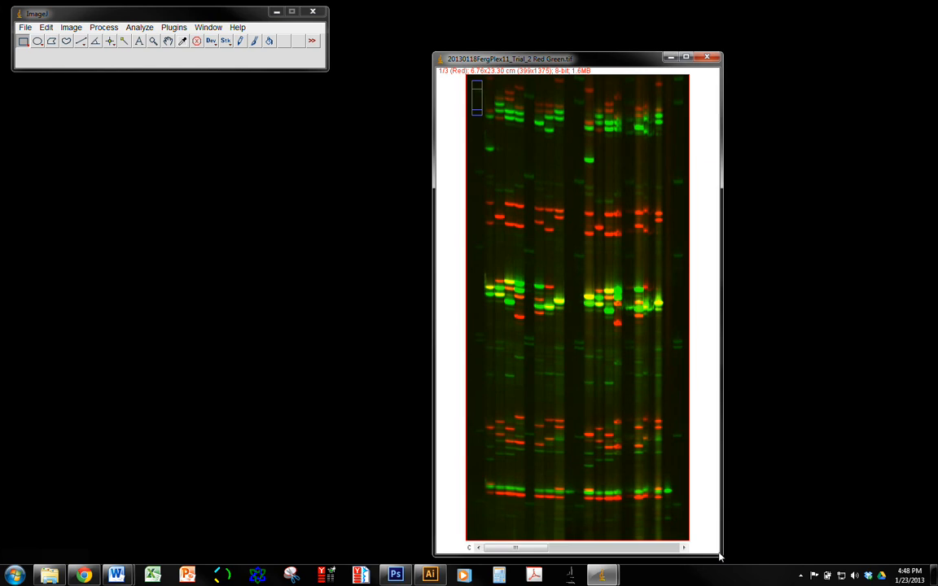
left_click_drag(600, 52, 600, 2)
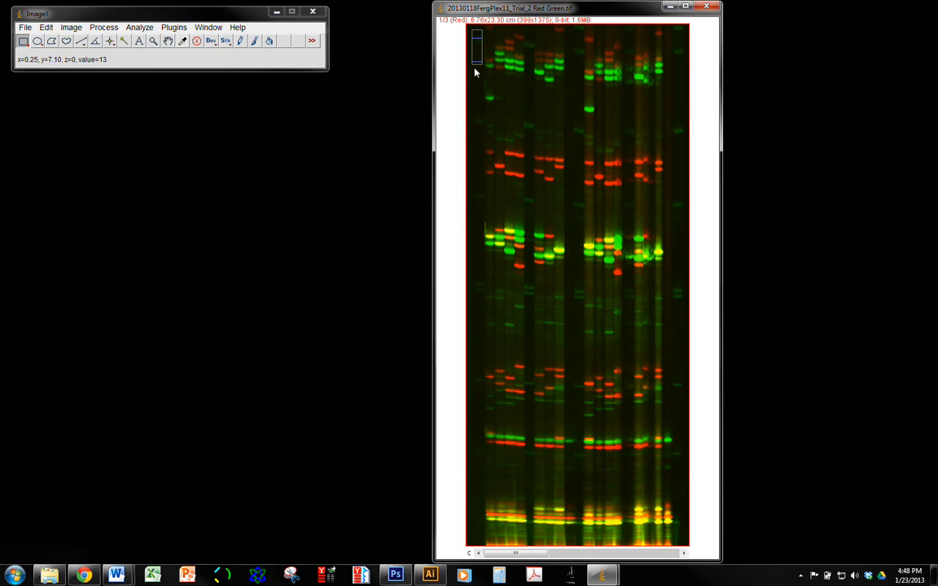
- Draw a tall, narrow rectangular selection over the leftmost lane from near the gel's top edge and trim its width to fit within the lane
left_click(168, 42)
left_click_drag(557, 132, 578, 308)
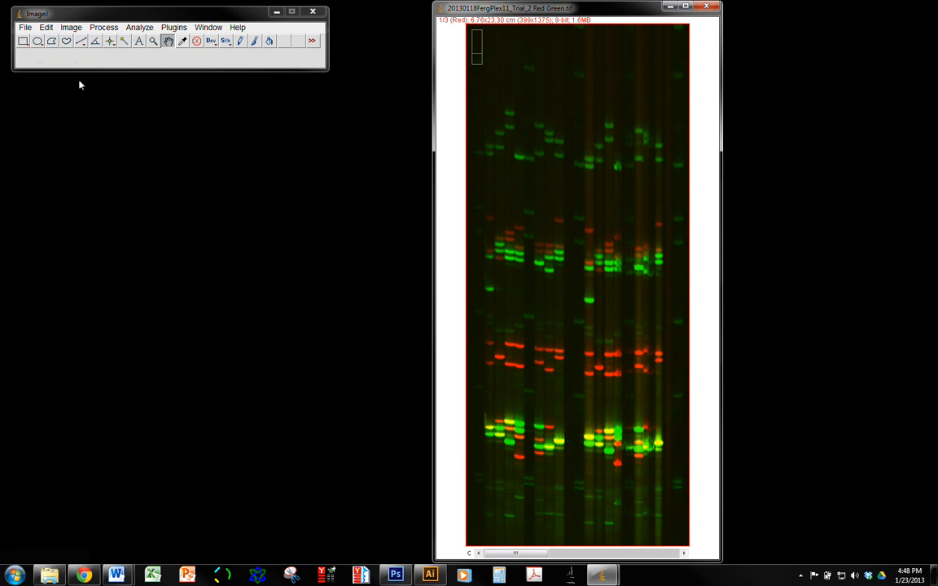
left_click(23, 43)
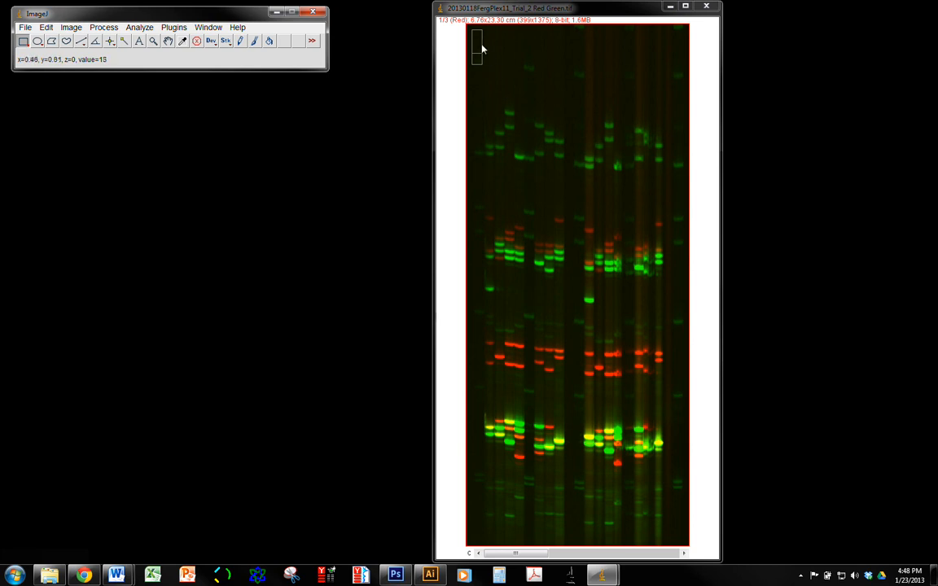
left_click_drag(473, 31, 484, 497)
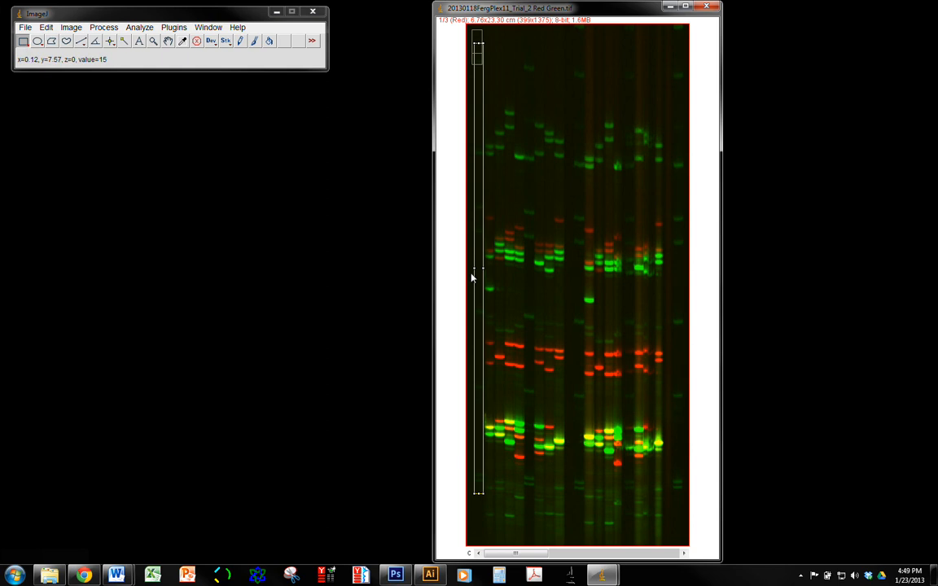
left_click_drag(474, 269, 481, 269)
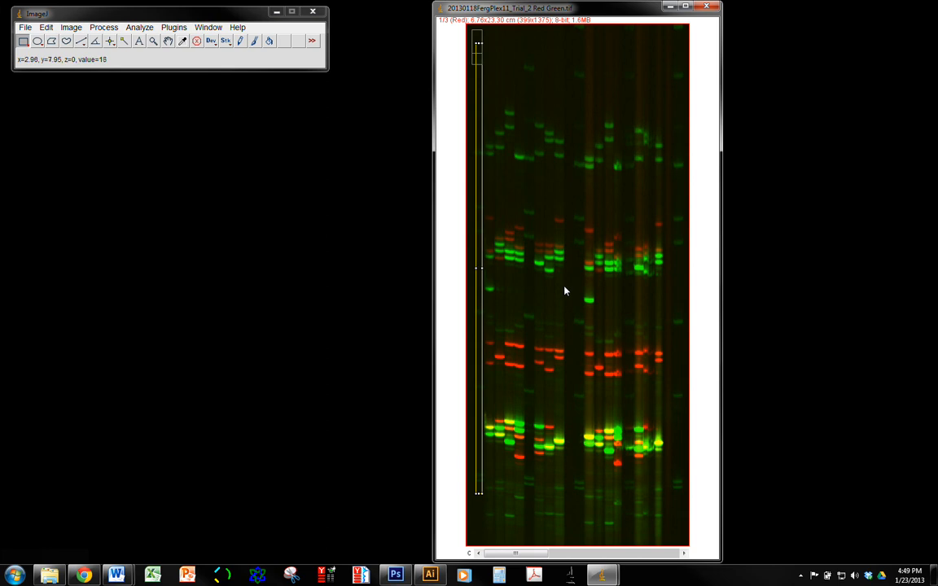
- Extend the lane selection's lower edge to just above the bright yellow bands near the gel's bottom
left_click(168, 41)
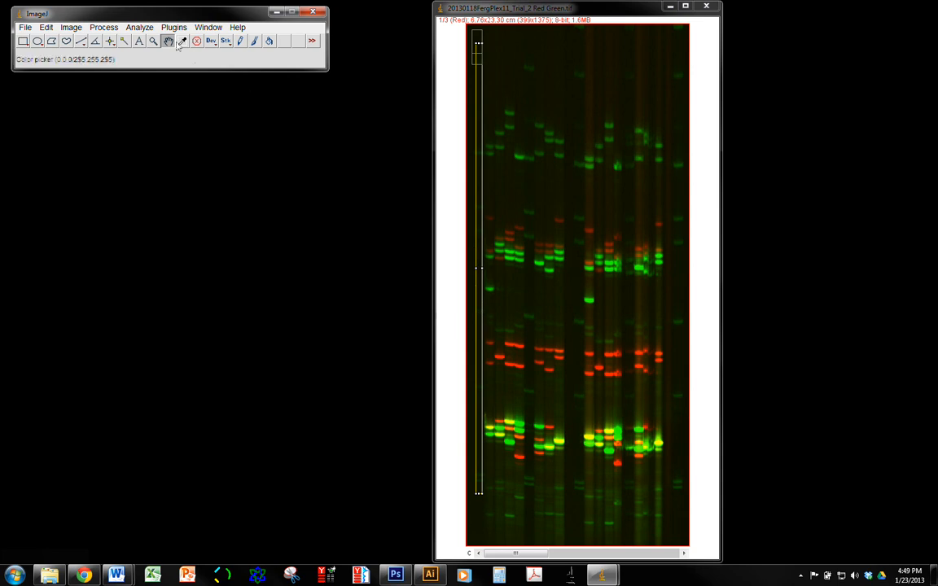
left_click_drag(569, 508, 557, 260)
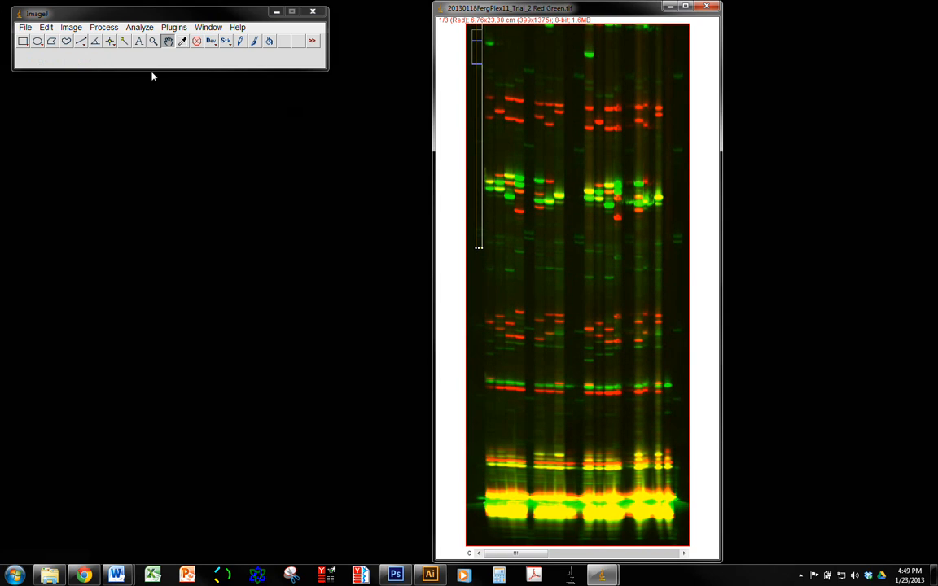
left_click(23, 44)
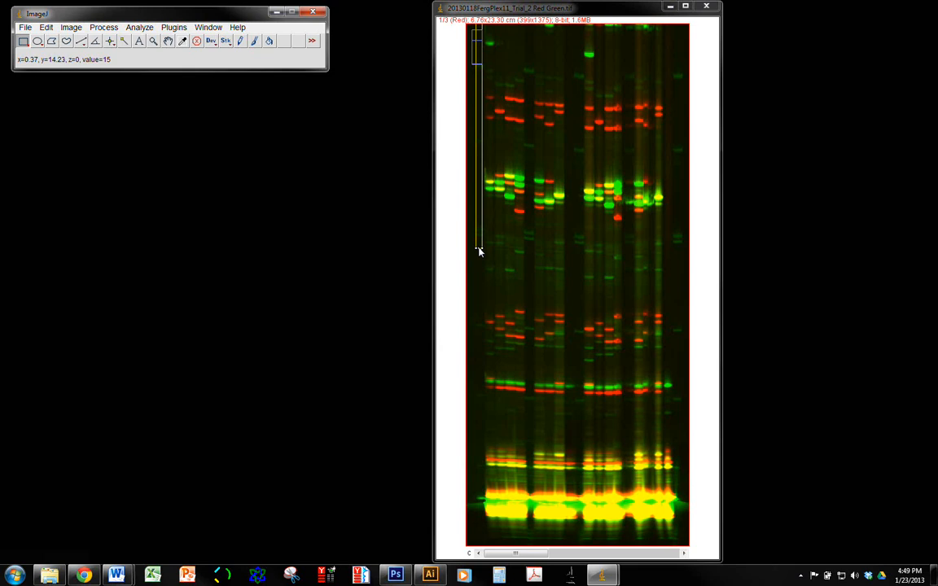
left_click_drag(479, 251, 479, 432)
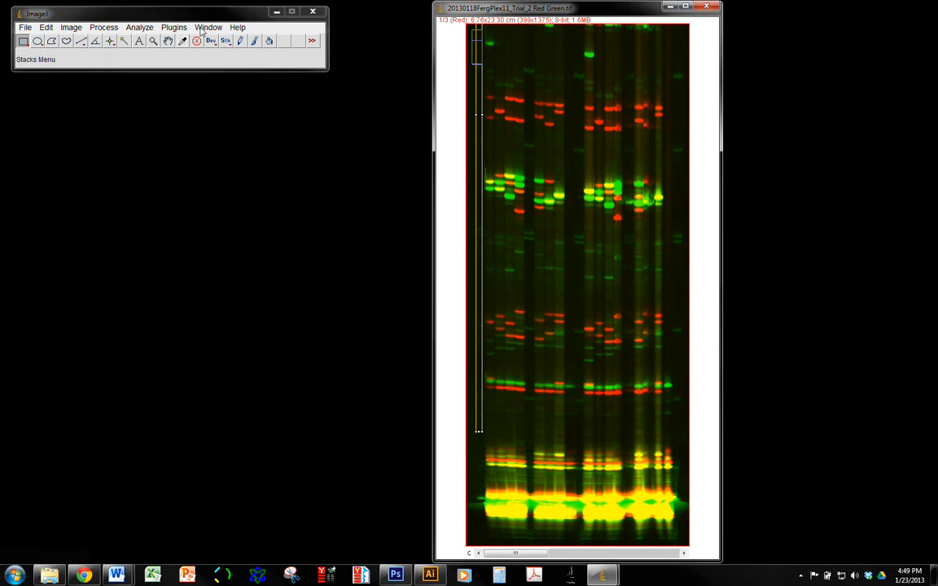
- Register the rectangular selection over the leftmost lane as the first lane for gel analysis
left_click(142, 28)
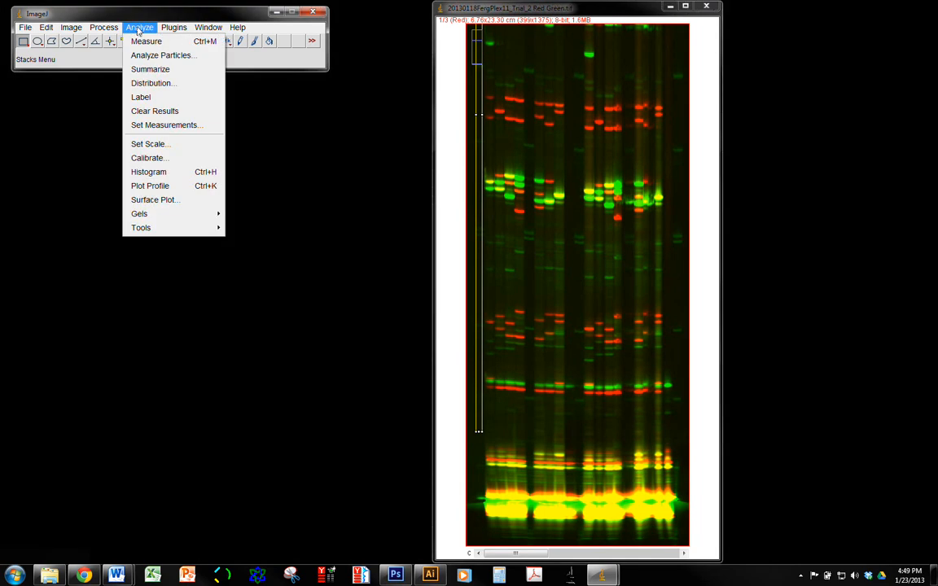
mouse_move(159, 215)
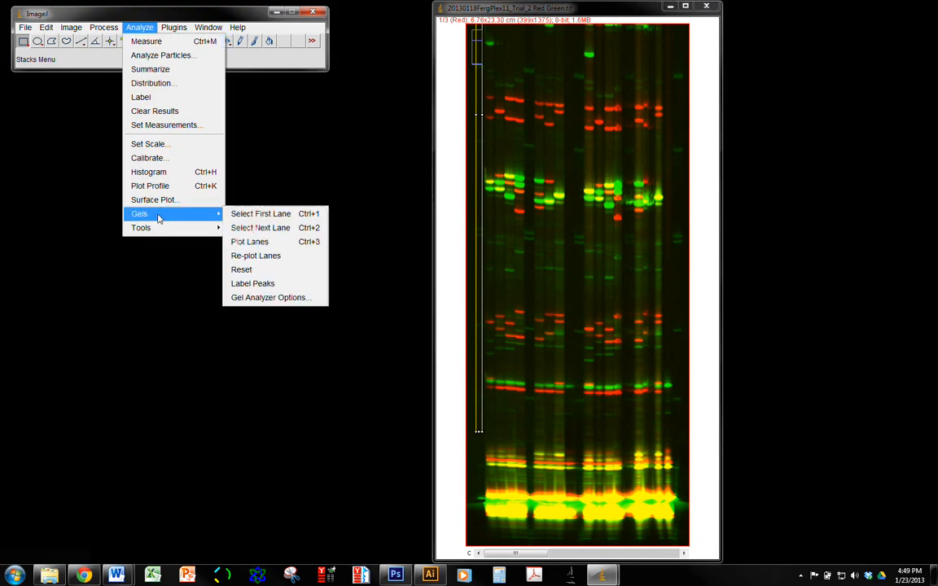
left_click(242, 215)
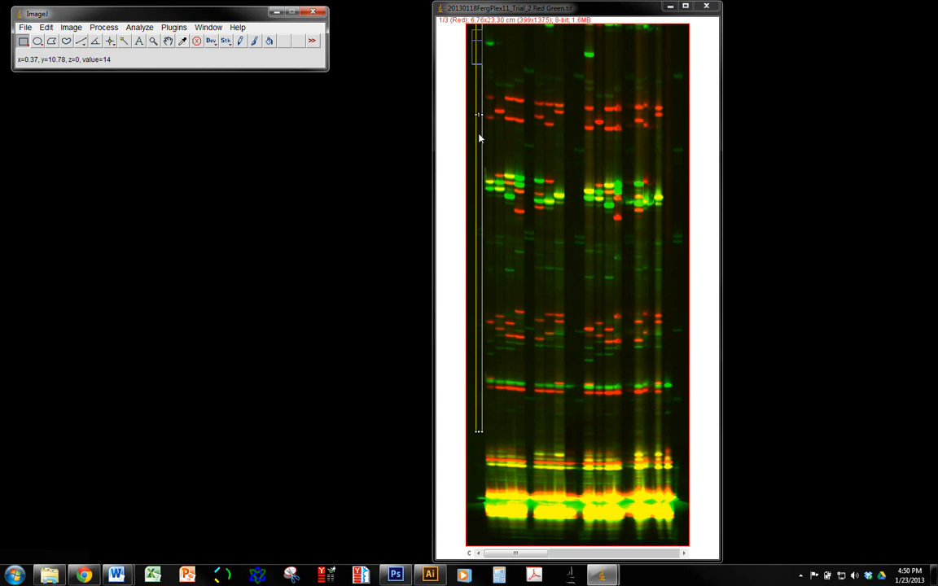
- Move the lane rectangle onto the second lane and register it as the next gel lane
mouse_move(478, 139)
left_mouse_down()
mouse_move(491, 147)
mouse_move(486, 125)
mouse_move(490, 202)
mouse_move(490, 134)
left_mouse_up()
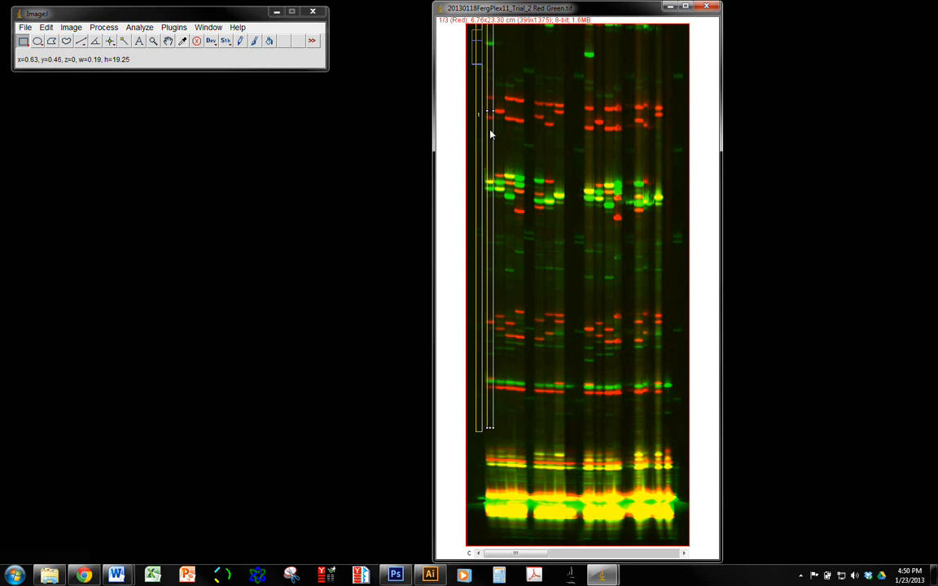
left_click(138, 30)
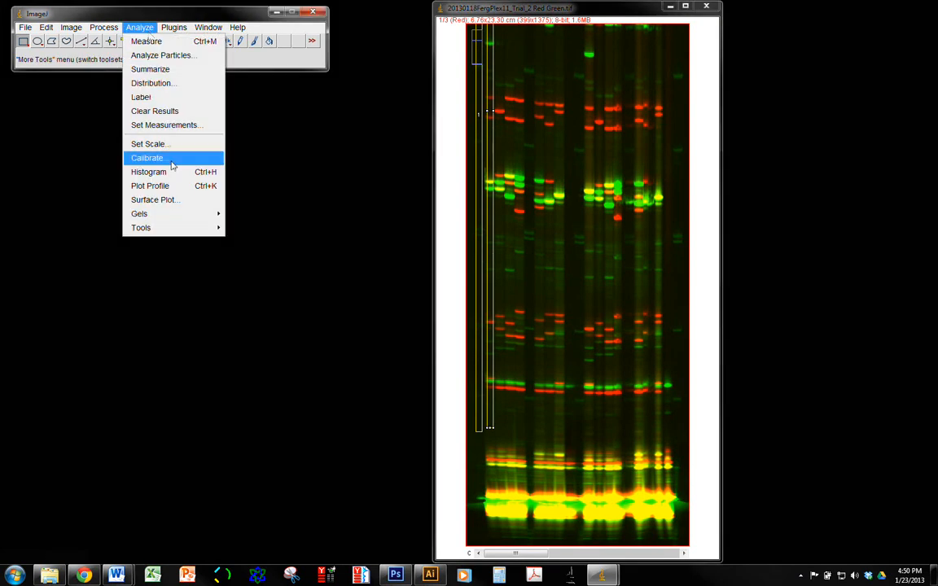
mouse_move(192, 214)
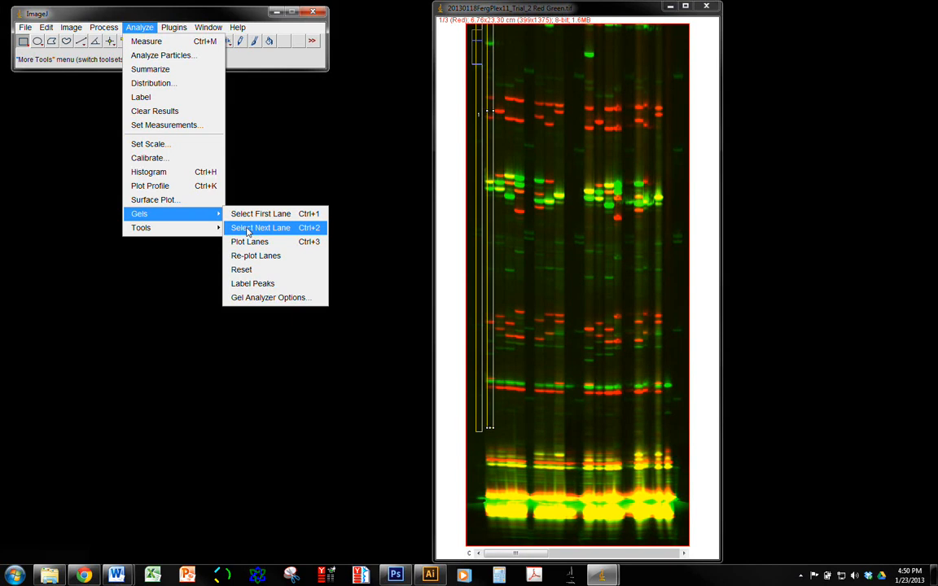
left_click(248, 228)
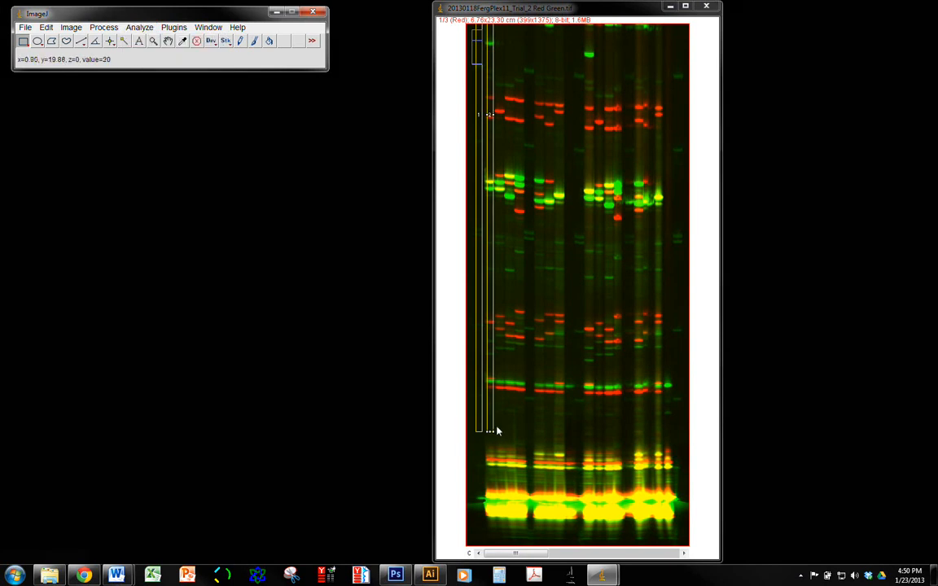
- Shift the lane rectangle over to the third lane and add it as the next gel lane
left_click(494, 120)
left_click_drag(494, 119, 502, 118)
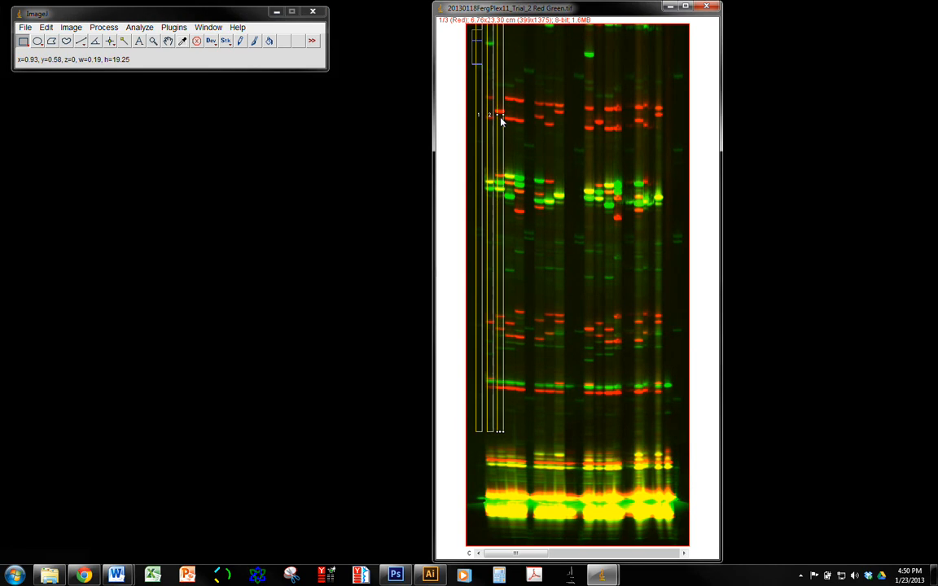
left_click(139, 27)
mouse_move(182, 215)
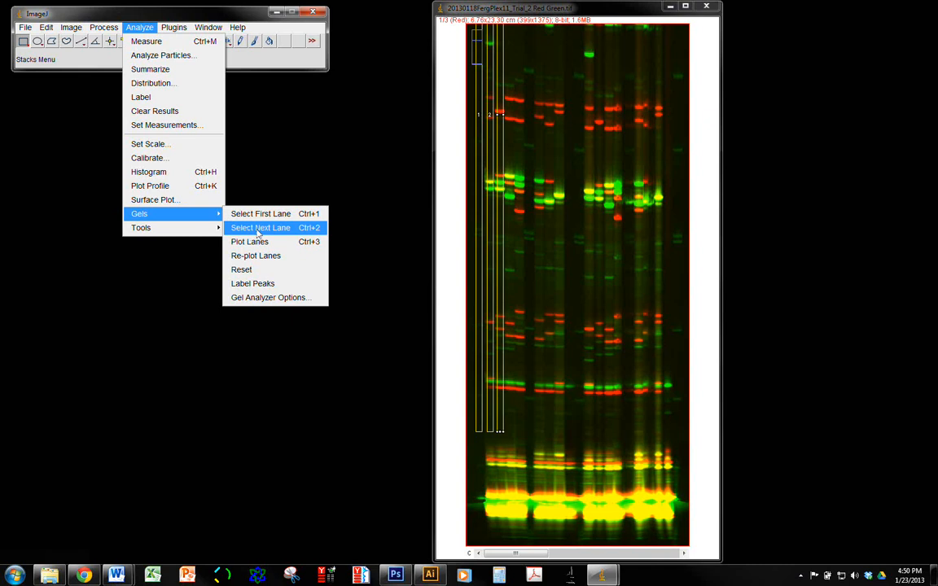
left_click(260, 228)
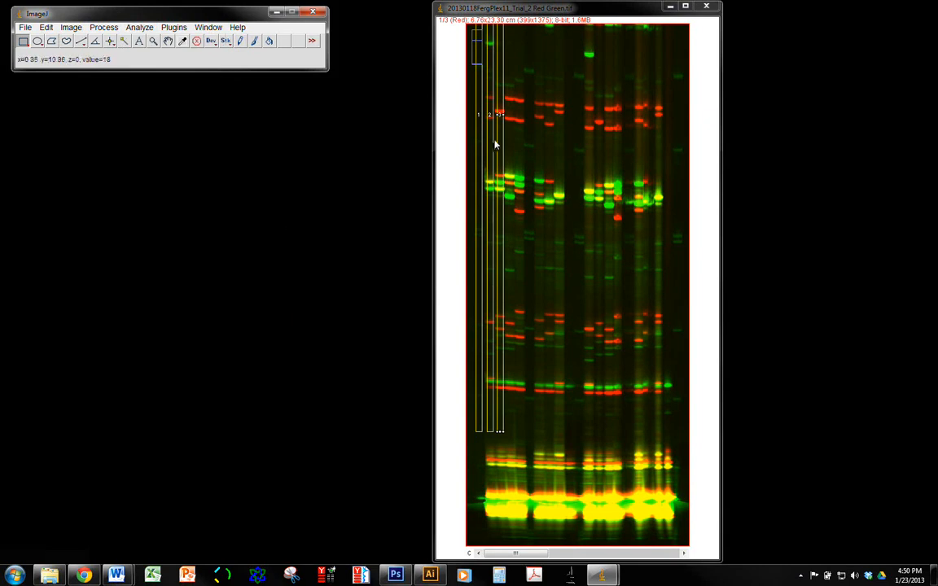
- Reposition the rectangle over each following lane and mark it as the next lane, covering lanes 4 through 11
left_click_drag(496, 143, 509, 141)
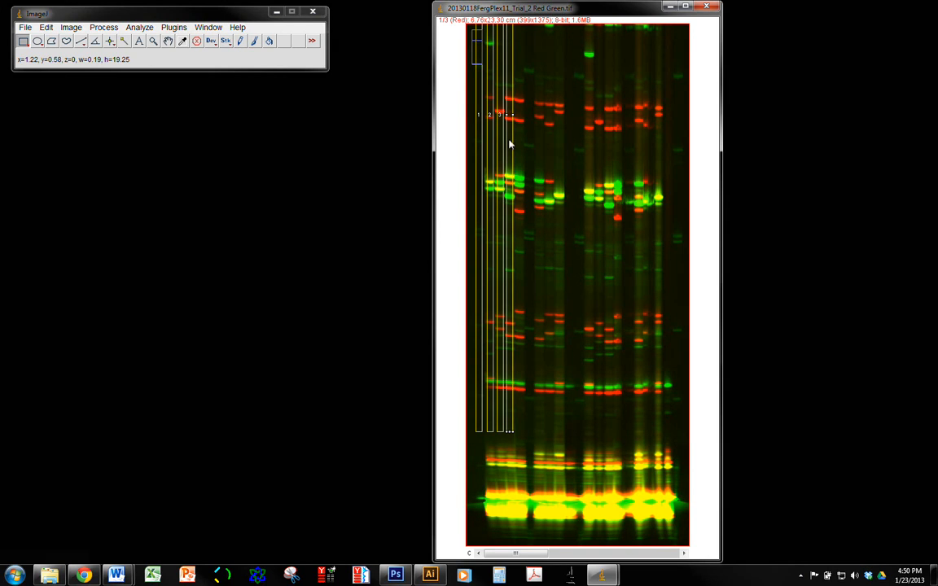
key("2")
left_click_drag(508, 143, 579, 148)
key("2")
key("2")
key("2")
key("2")
key("2")
key("2")
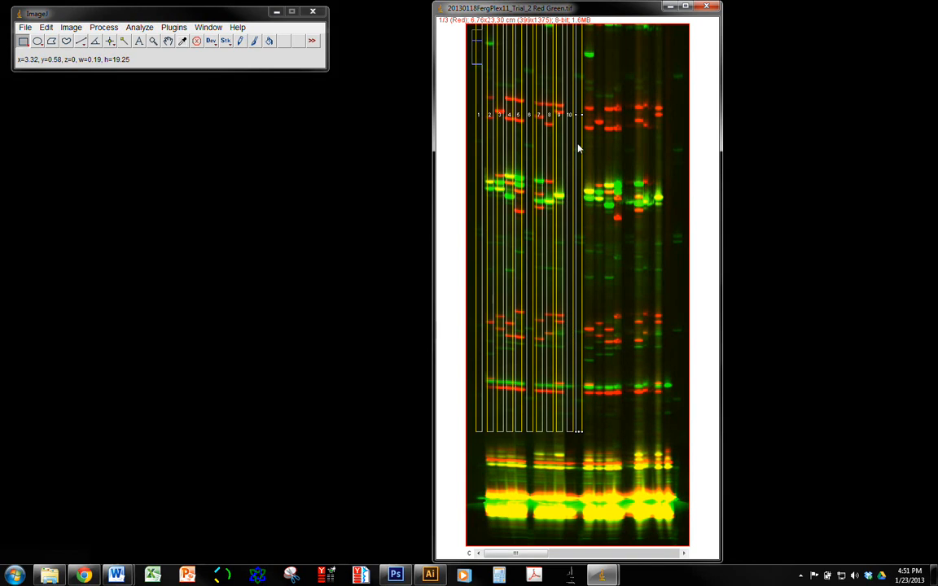
key("2")
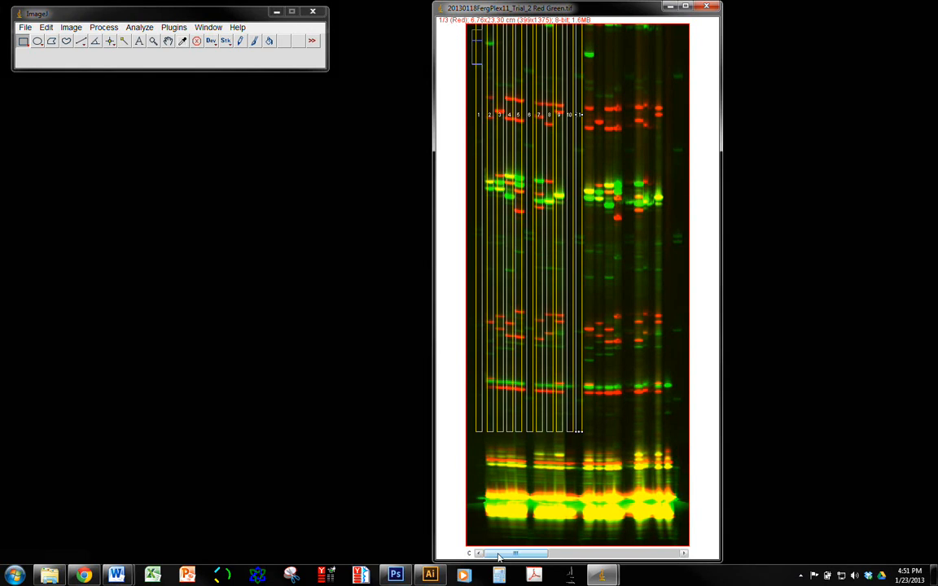
- Plot the eleven marked lanes from the red channel and look through the first lane profiles
left_click(553, 553)
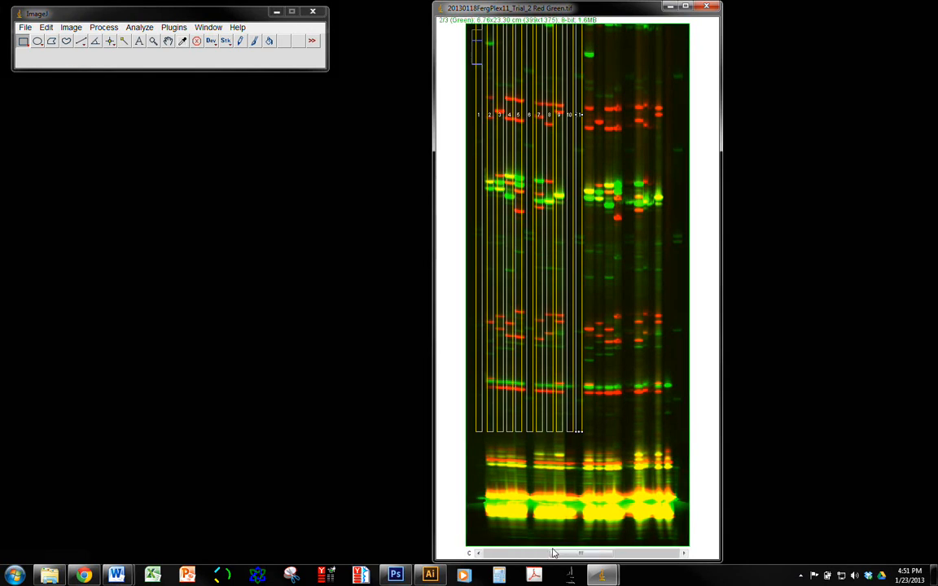
left_click(484, 553)
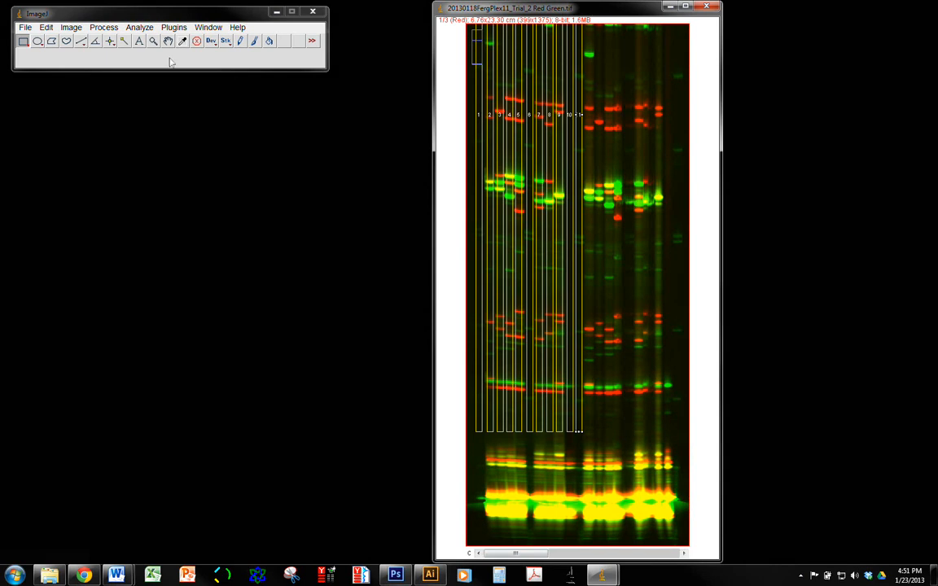
left_click(139, 29)
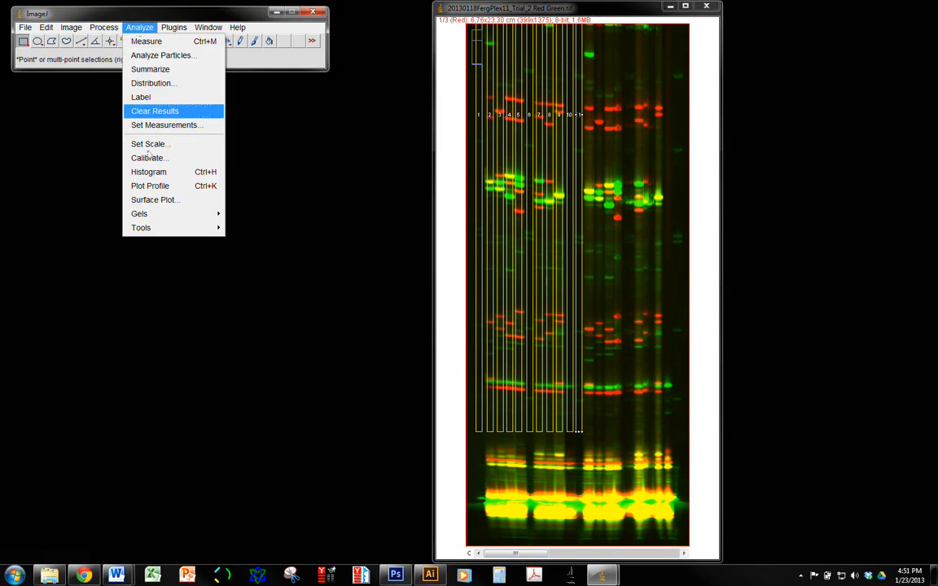
mouse_move(156, 215)
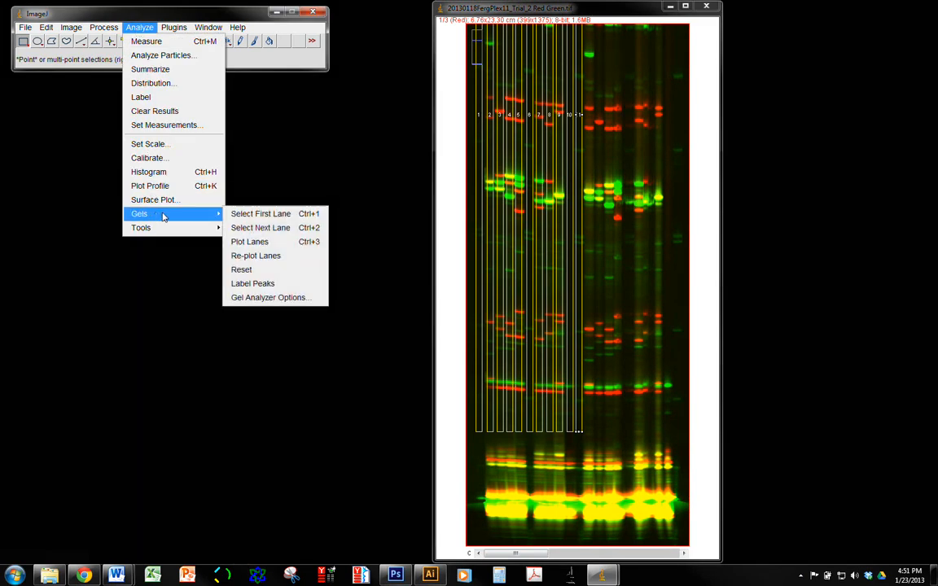
left_click(246, 243)
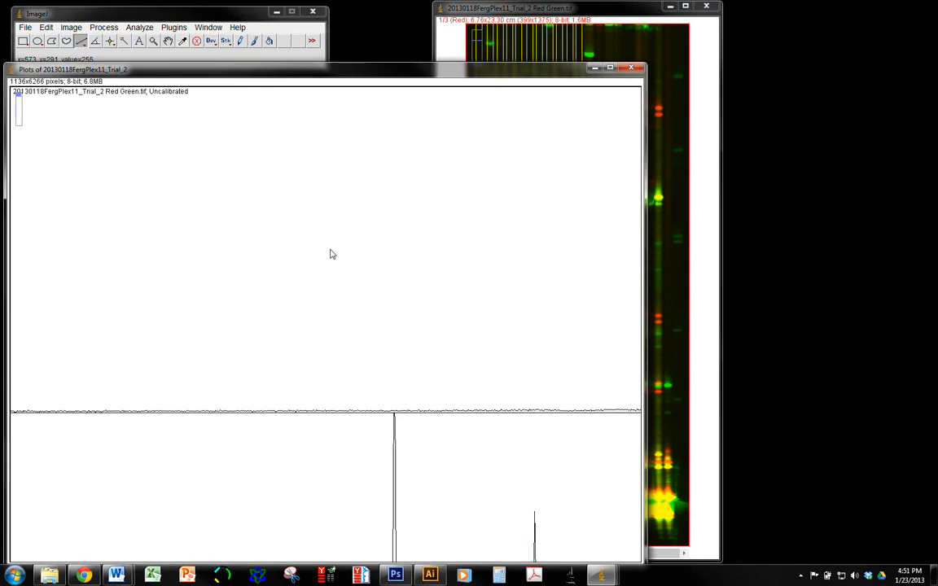
scroll(329, 254, "down", 10)
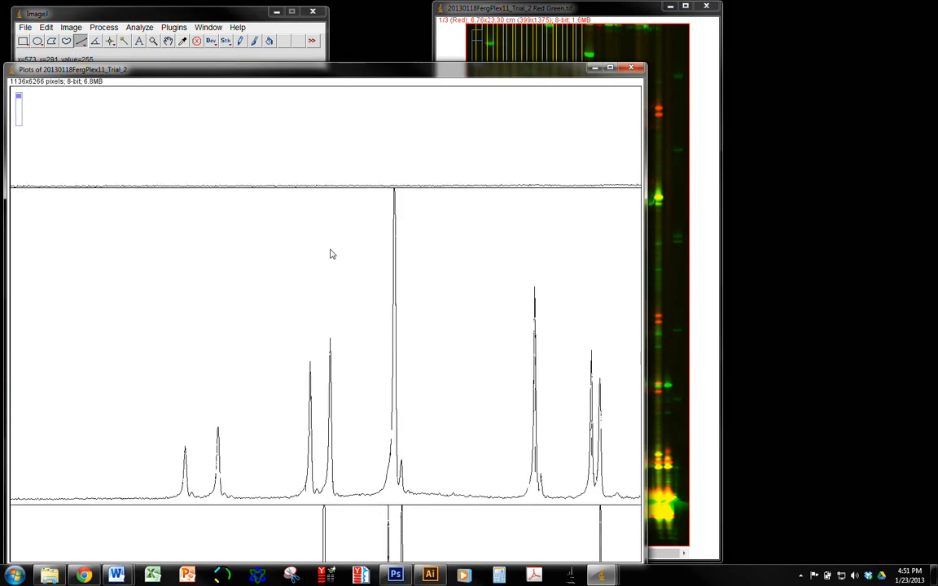
scroll(329, 254, "down", 7)
scroll(330, 254, "up", 16)
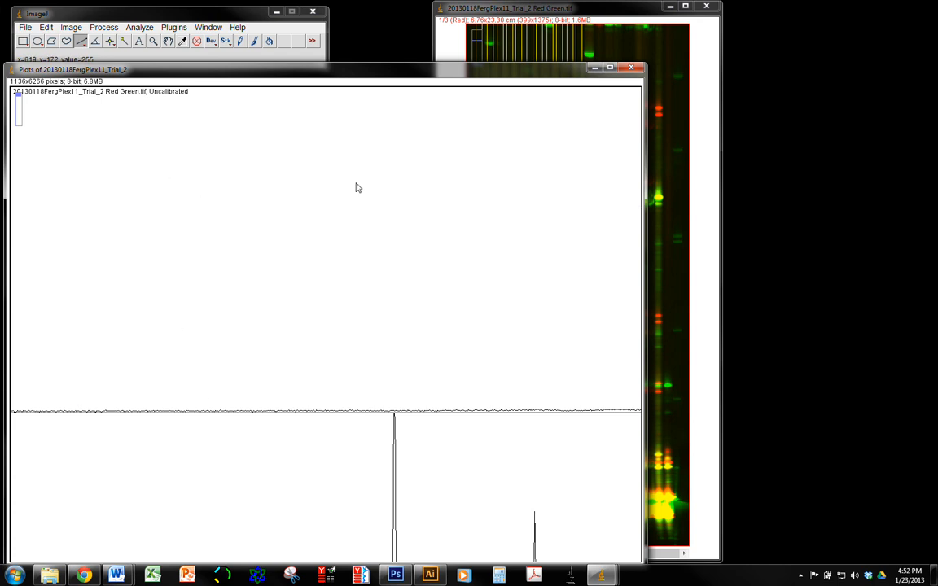
scroll(356, 188, "down", 10)
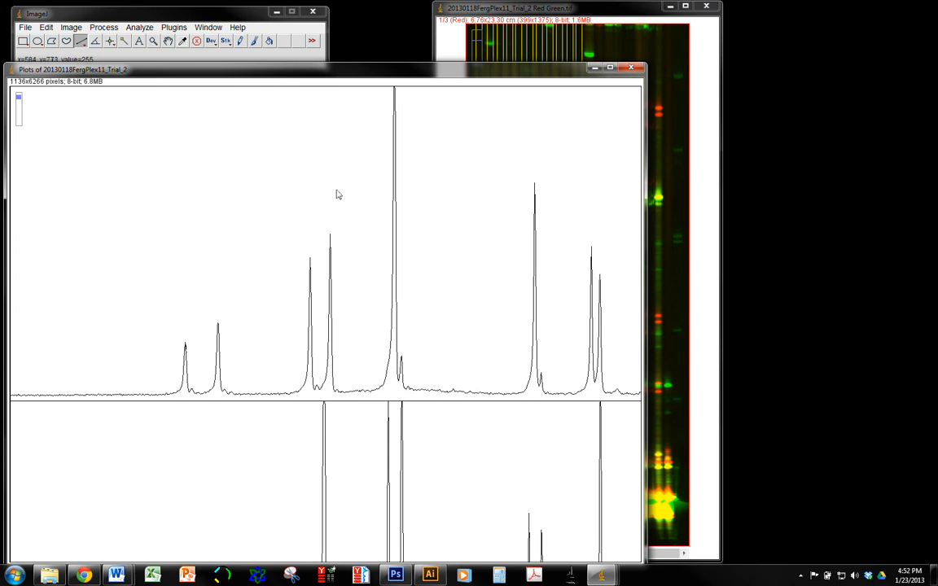
scroll(339, 194, "up", 5)
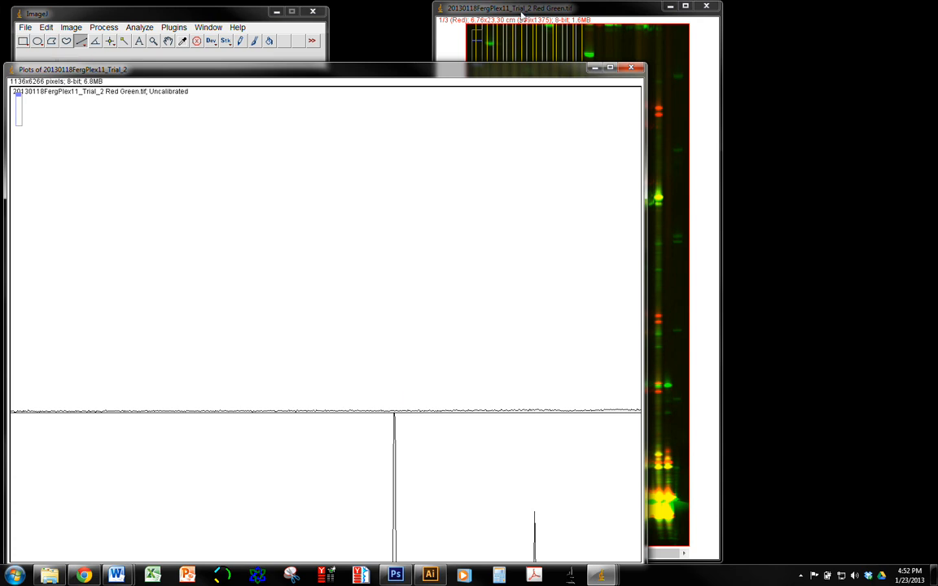
- Switch the gel composite to the green channel and re-plot the marked lanes from it
left_click(471, 15)
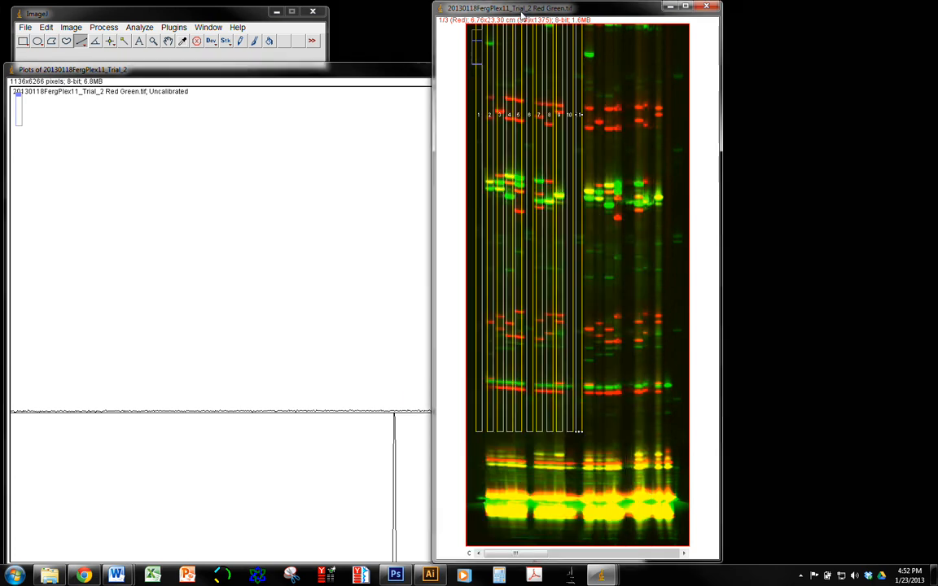
left_click(219, 16)
left_click(138, 28)
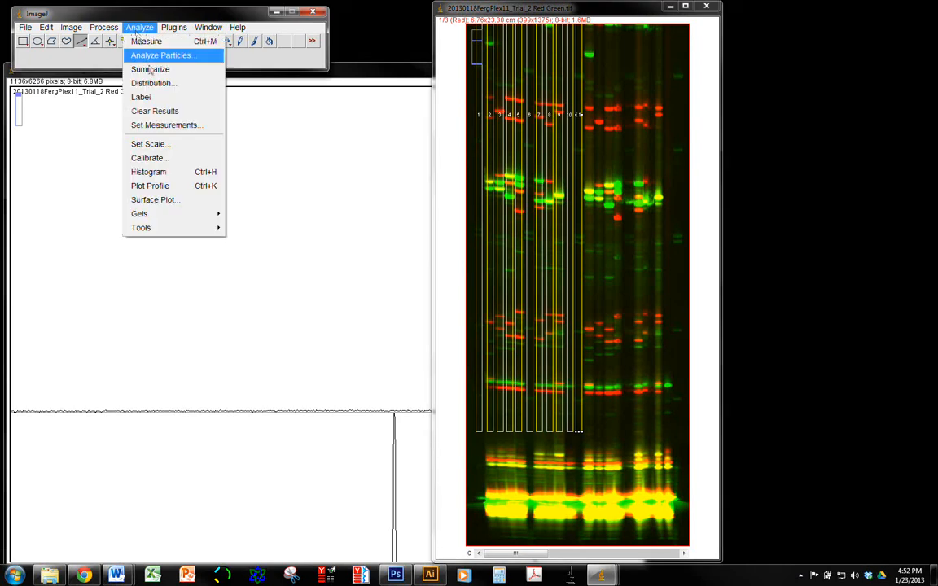
left_click(149, 16)
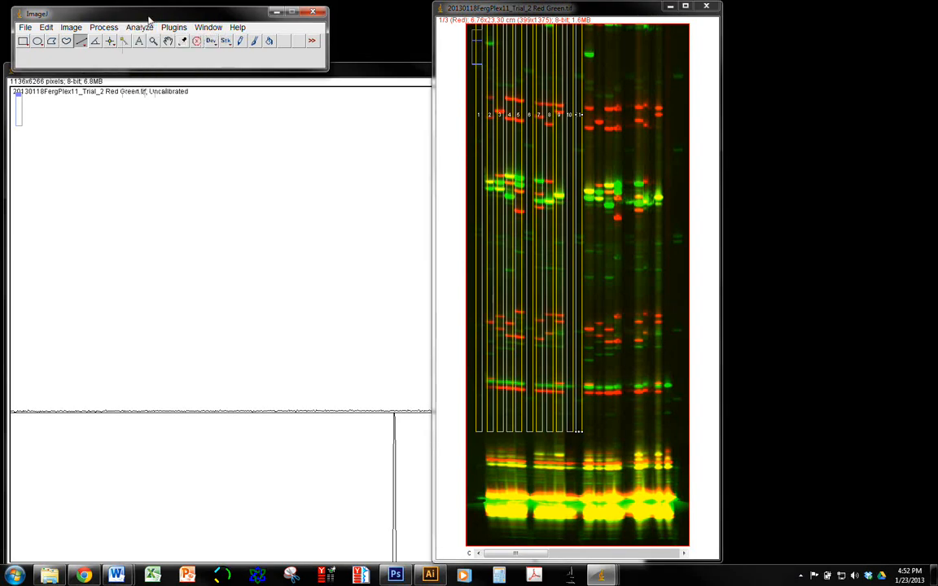
left_click(456, 18)
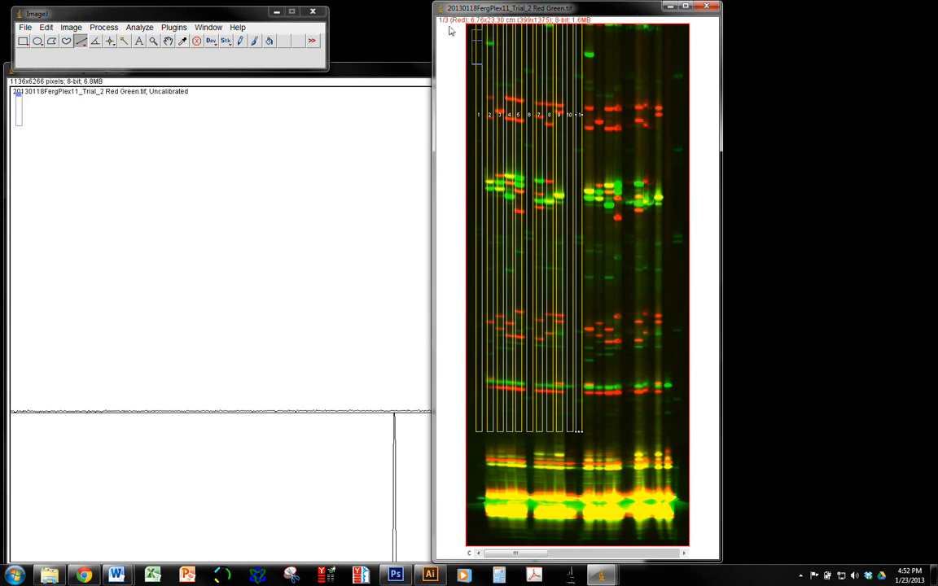
left_click_drag(545, 555, 610, 555)
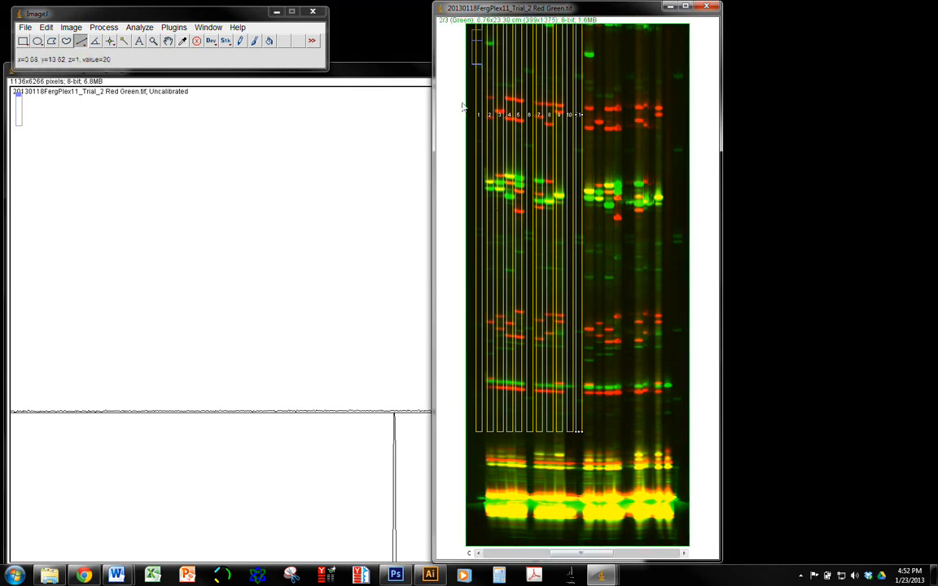
left_click(140, 29)
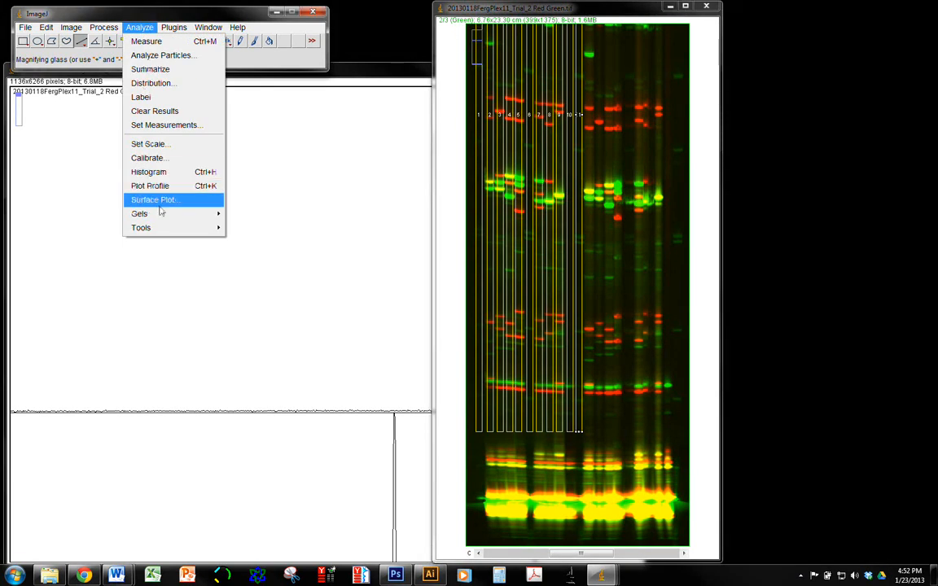
mouse_move(159, 213)
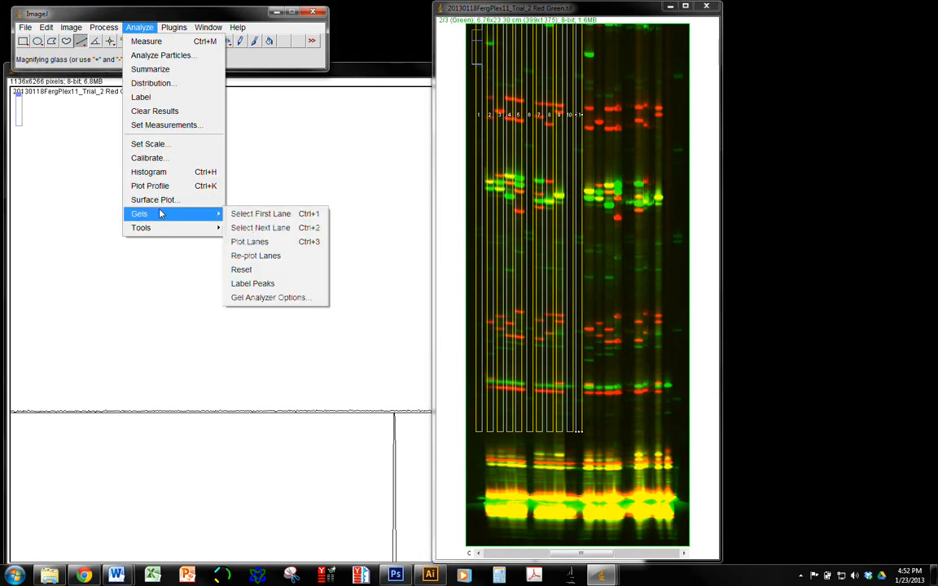
left_click(279, 256)
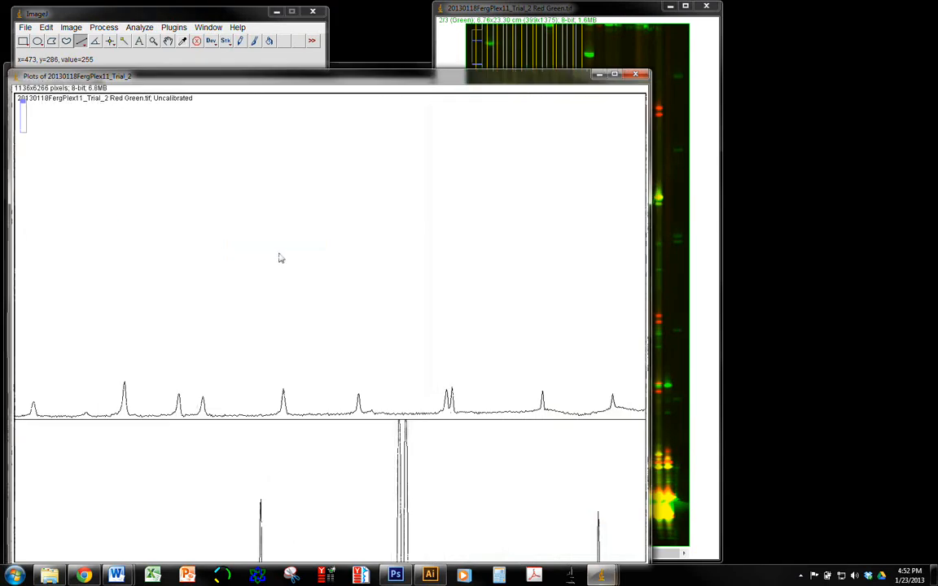
- Move the green-channel plot window aside so it only partly overlaps the red-channel plots, and compare the two
left_click_drag(271, 82, 515, 78)
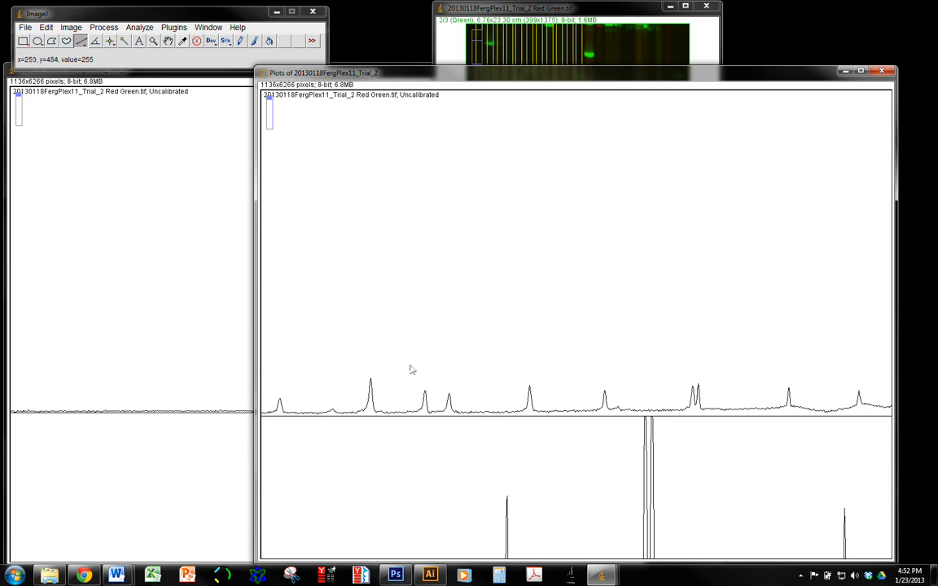
left_click(150, 79)
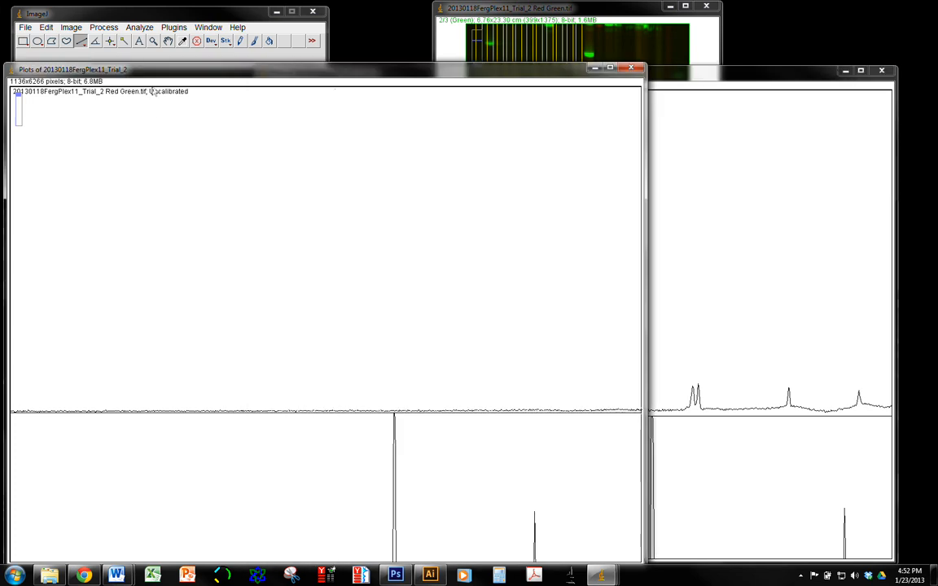
left_click(745, 84)
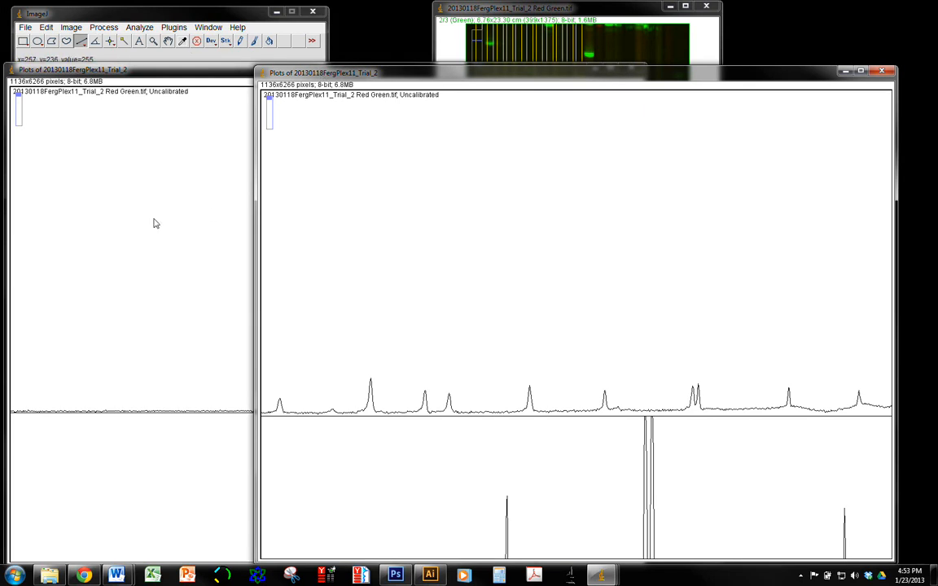
- Invert the red-channel plot image to show its lane profiles as white lines on black
left_click(139, 76)
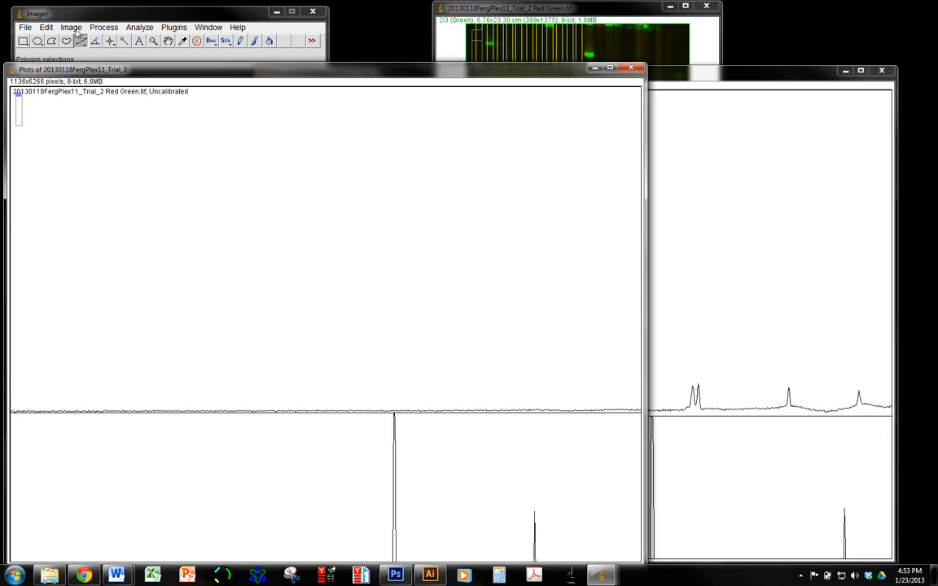
left_click(72, 26)
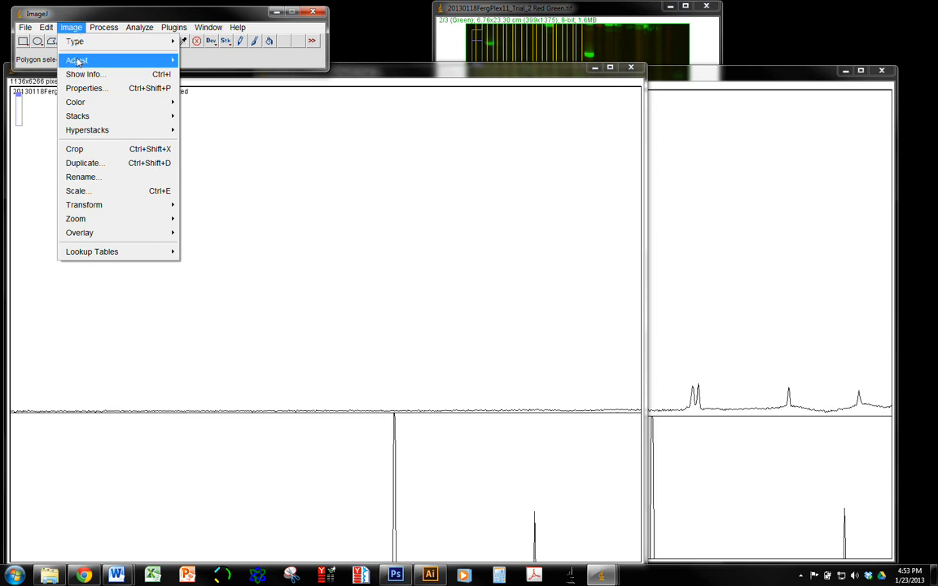
mouse_move(78, 62)
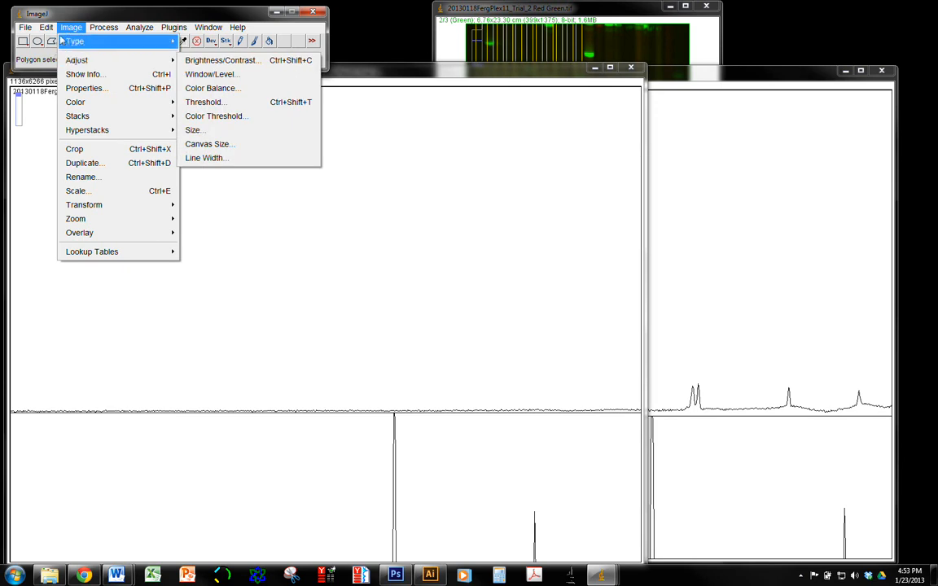
mouse_move(48, 31)
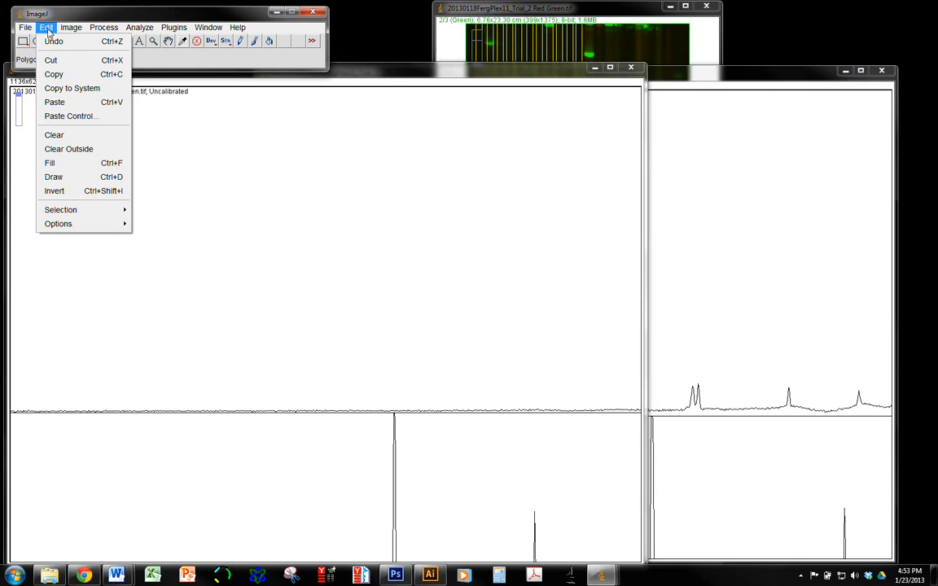
left_click(82, 191)
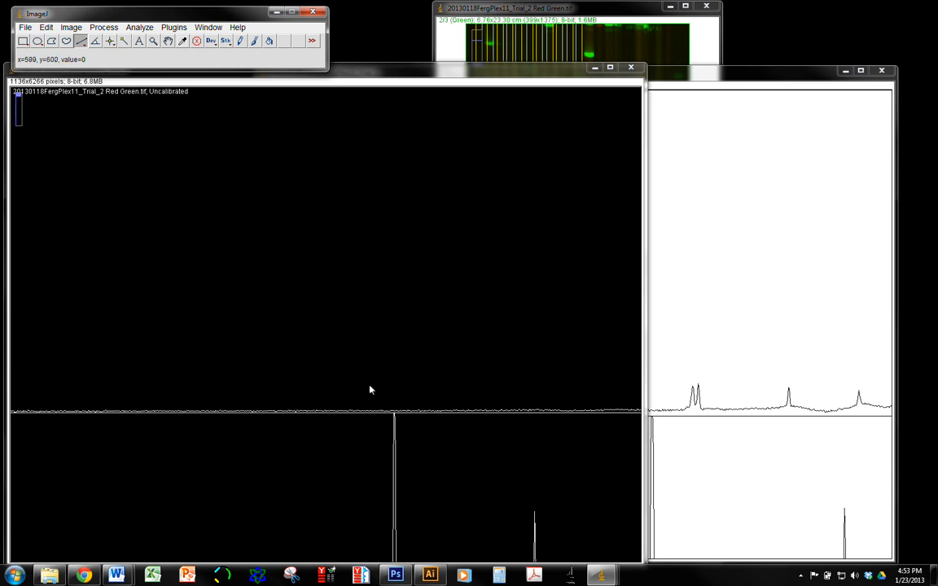
- Invert the green-channel plot image to match the red-channel one
left_click(673, 80)
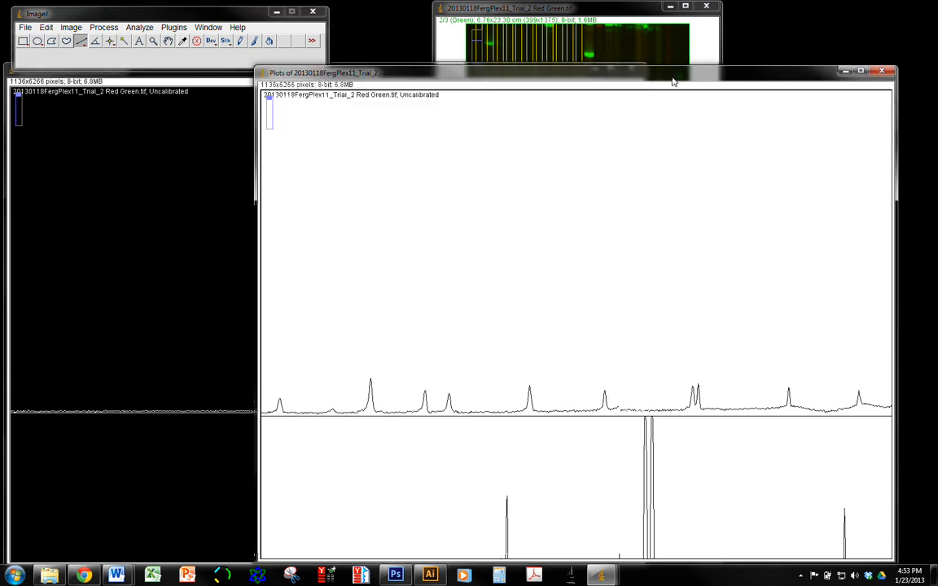
left_click(47, 28)
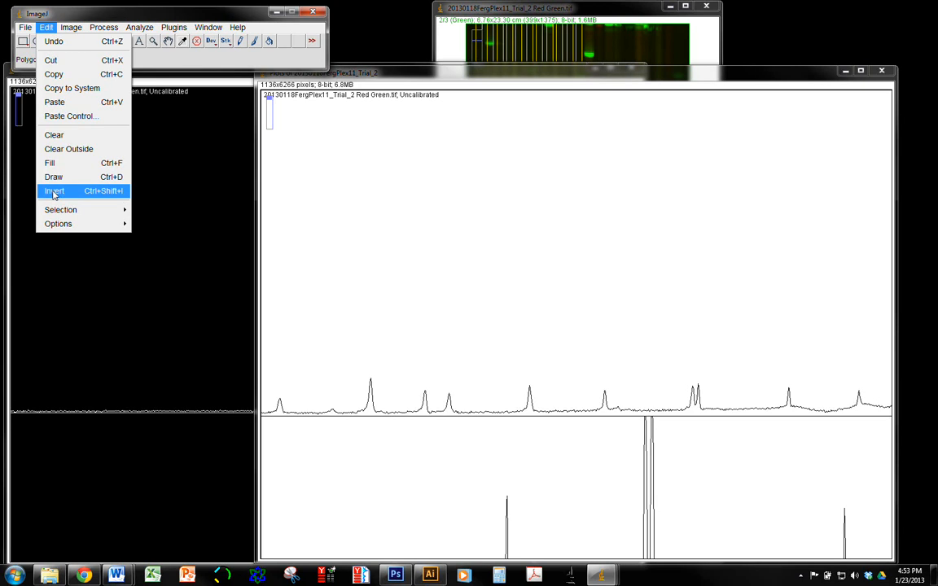
left_click(54, 191)
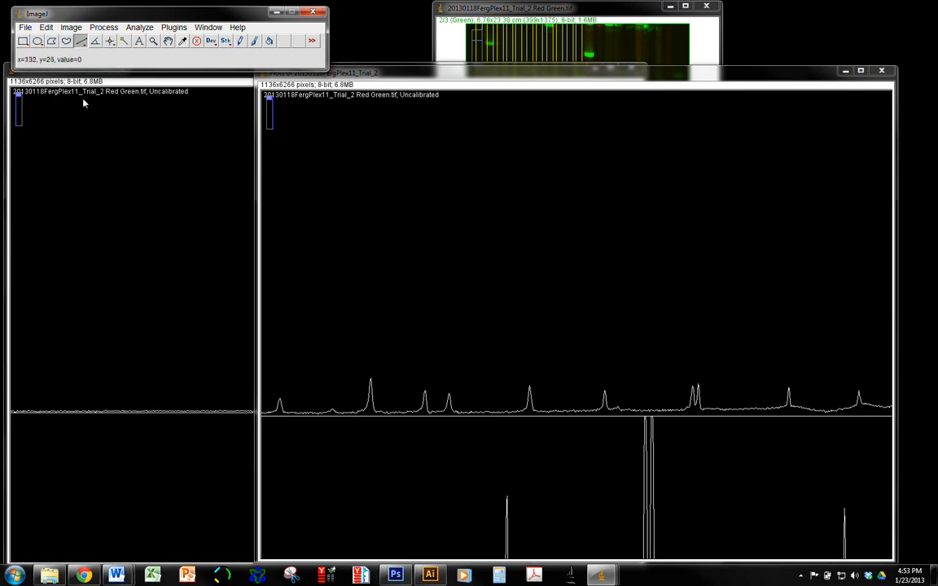
- Combine the two inverted plot images into a stack named Stack, using titles as labels and without keeping the source images
left_click(70, 28)
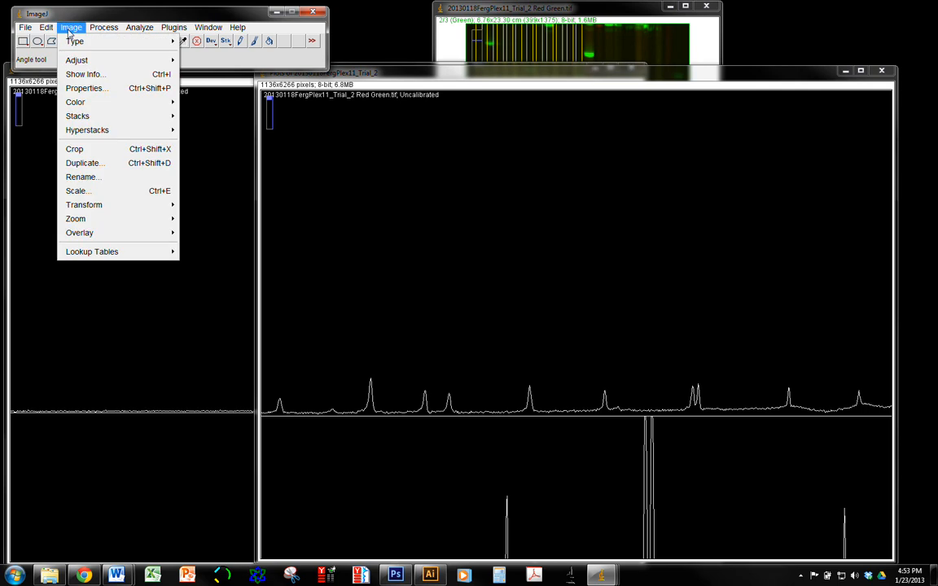
mouse_move(78, 118)
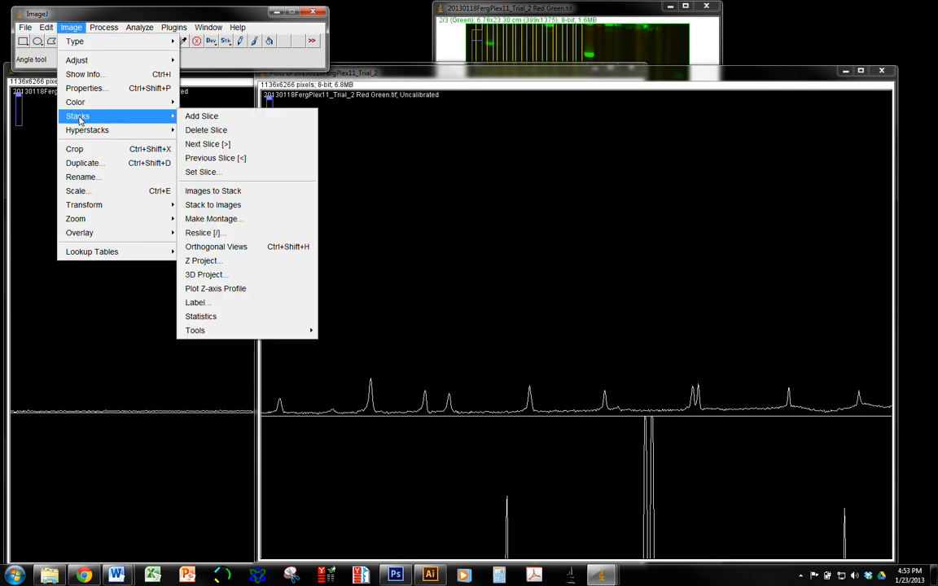
left_click(210, 192)
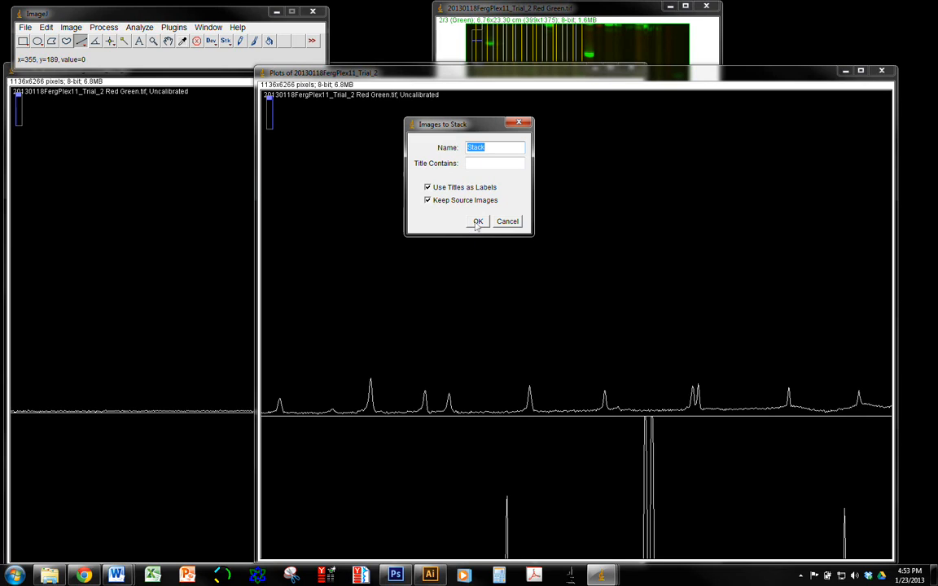
left_click(428, 200)
left_click(478, 221)
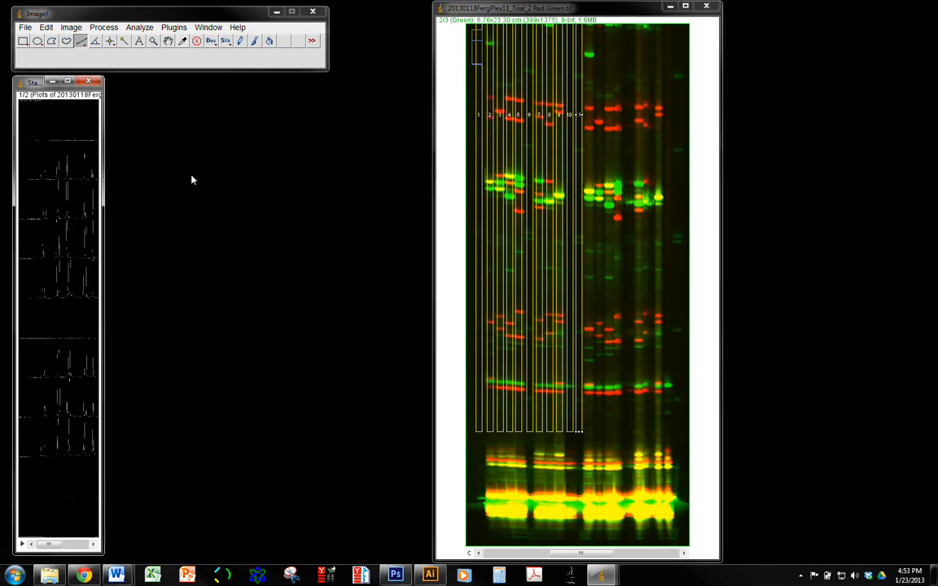
- Enlarge the new stack to 75% and bring its first lane profiles into view
key("plus")
key("plus")
key("plus")
key("plus")
key("plus")
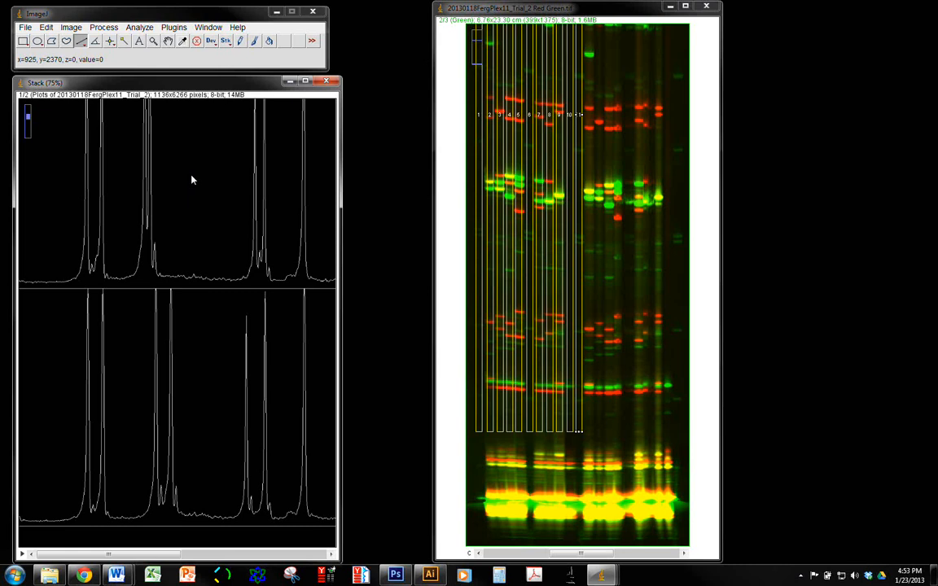
left_click_drag(144, 83, 366, 107)
left_click(168, 42)
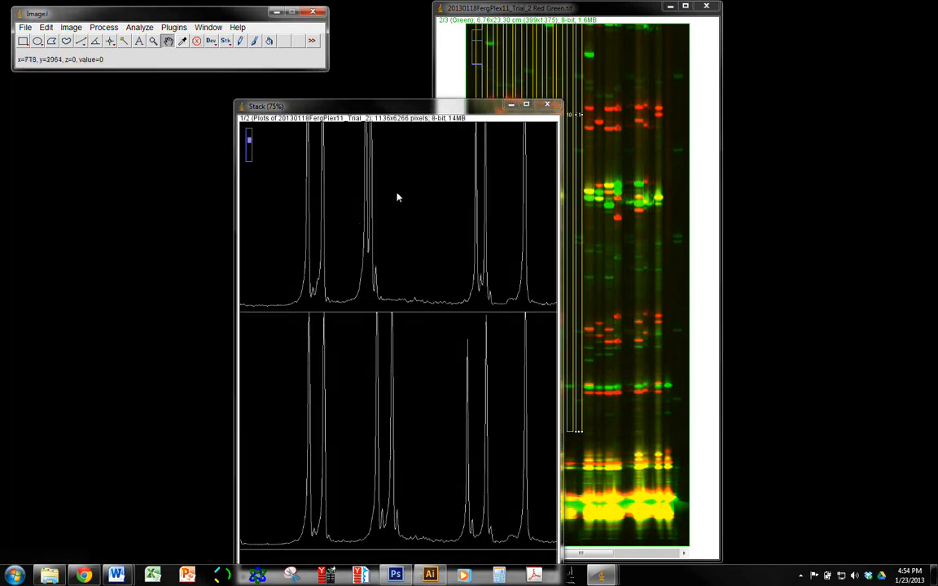
left_click_drag(398, 197, 401, 427)
left_click_drag(356, 176, 398, 461)
left_click_drag(386, 187, 395, 160)
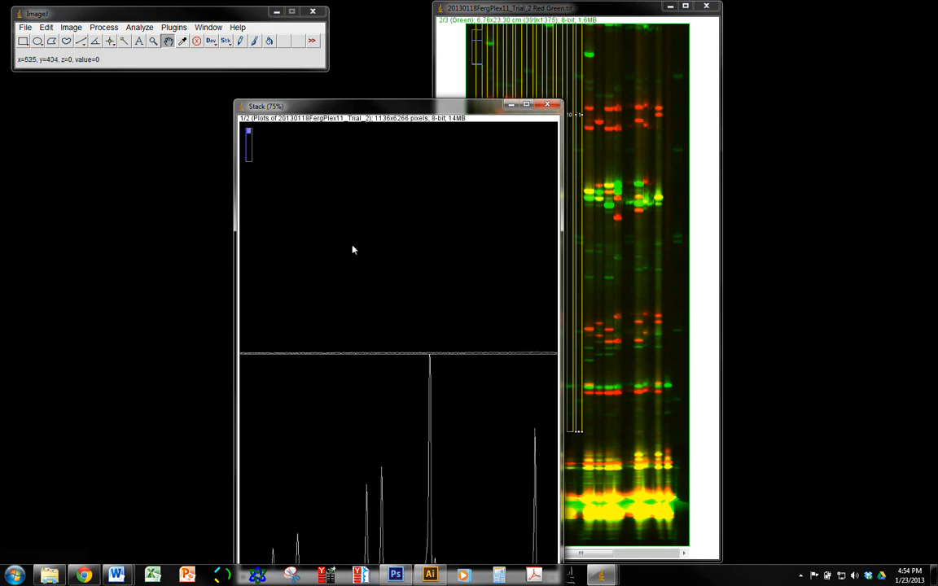
- Flip back and forth between the stack's two slices to compare the red and green profiles of the first lanes
scroll(428, 261, "down", 1)
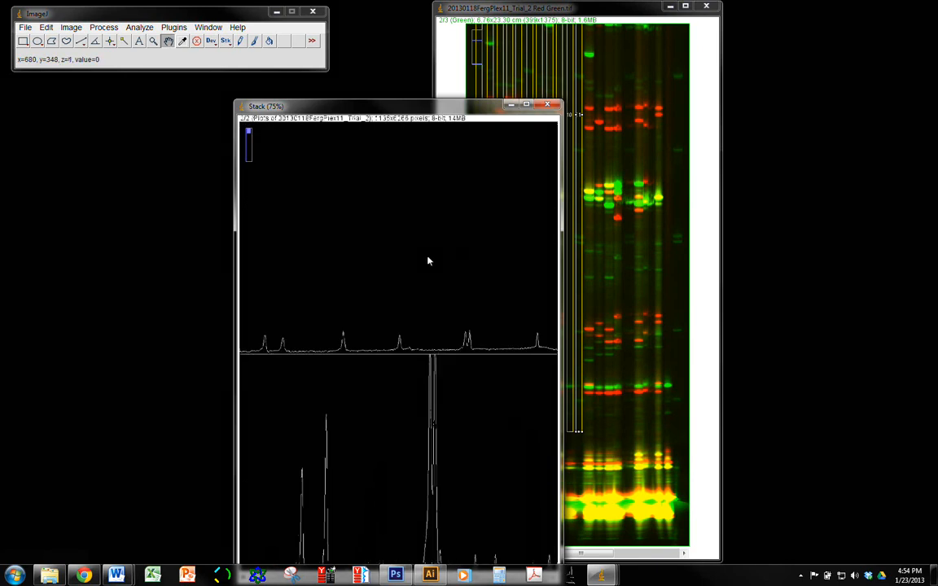
scroll(428, 260, "up", 1)
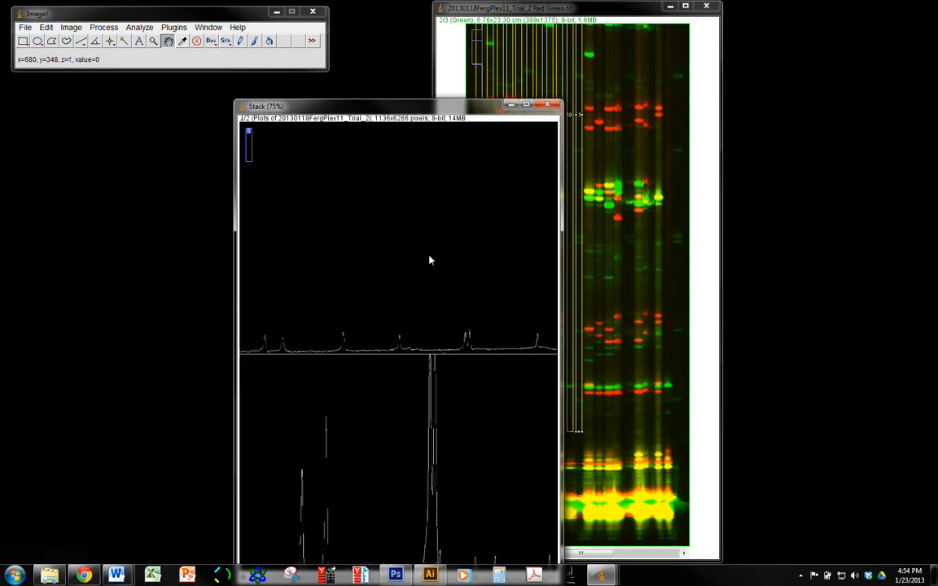
scroll(430, 260, "down", 1)
scroll(431, 260, "up", 1)
scroll(431, 260, "down", 1)
scroll(432, 259, "up", 1)
scroll(433, 259, "down", 1)
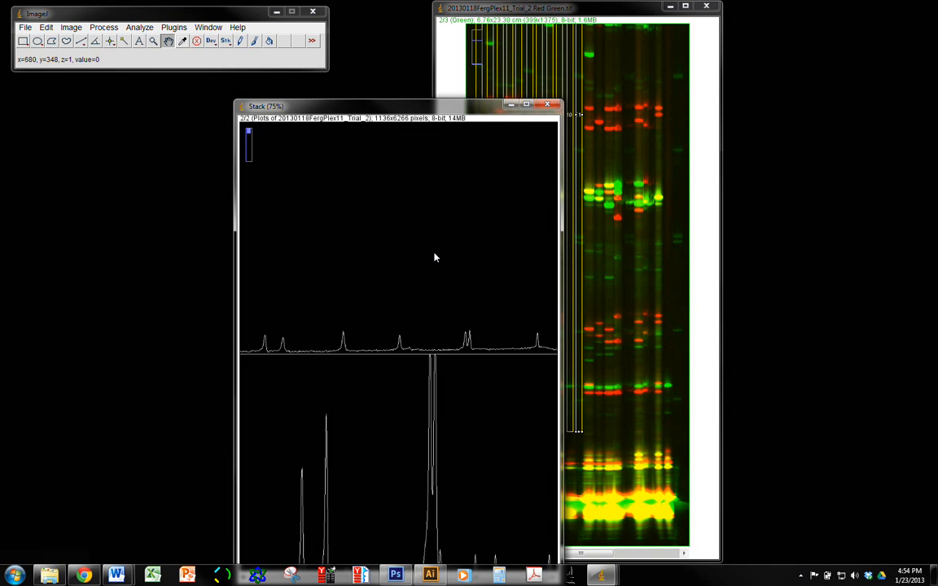
scroll(434, 258, "up", 1)
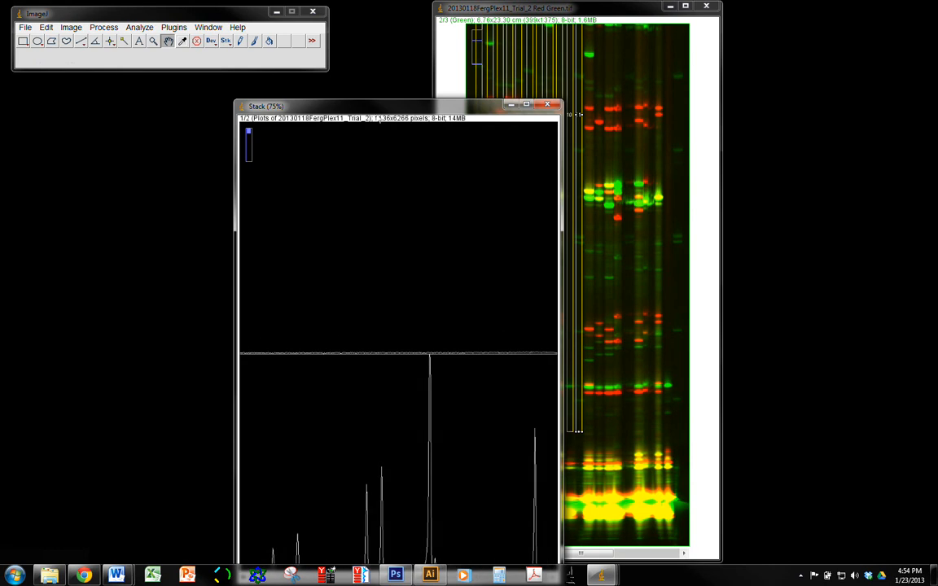
- Convert the two-slice plot stack into a single RGB image that overlays the red and green profiles
left_click_drag(389, 108, 473, 45)
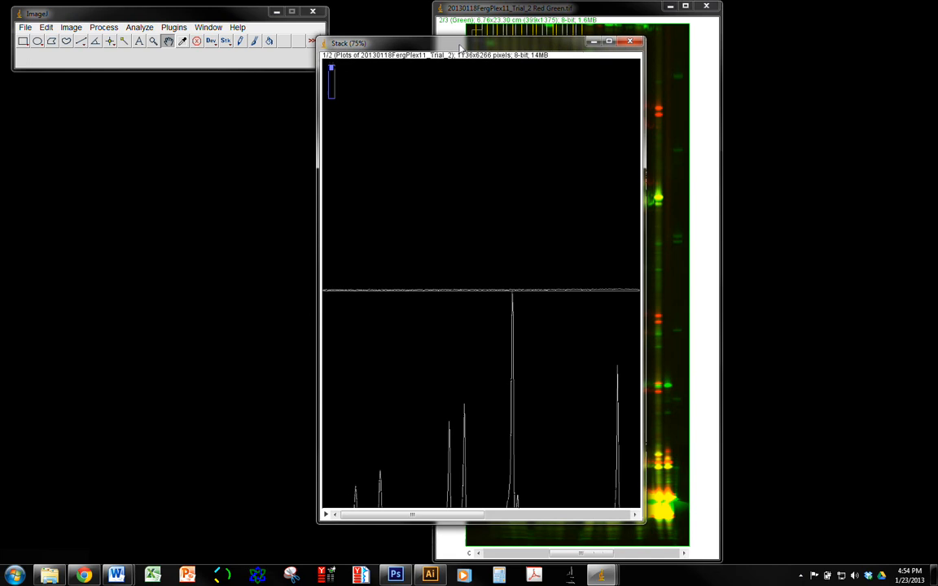
left_click(69, 28)
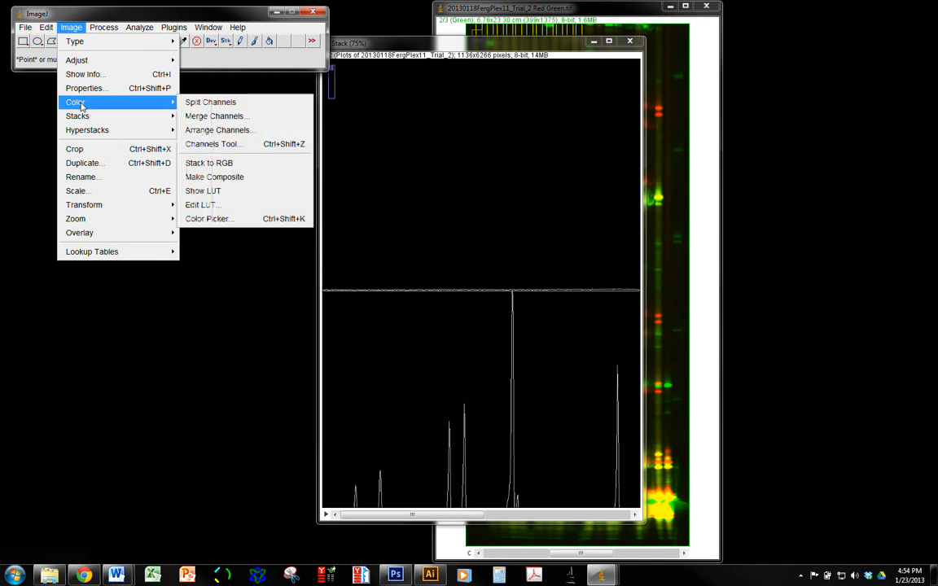
left_click(234, 164)
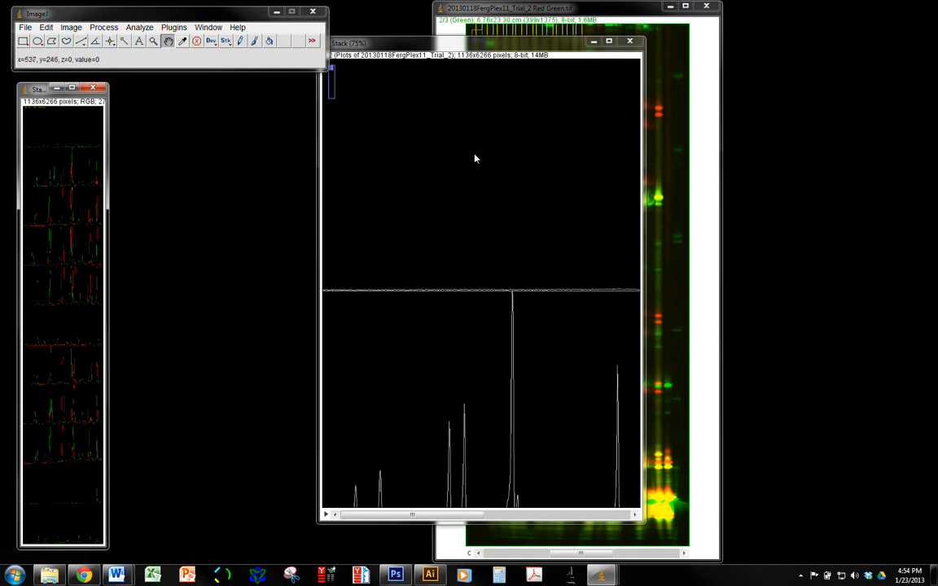
- Enlarge the RGB overlay to 50% and examine the red and green peaks from the first lanes
left_click_drag(66, 87, 410, 56)
key("plus")
key("plus")
key("plus")
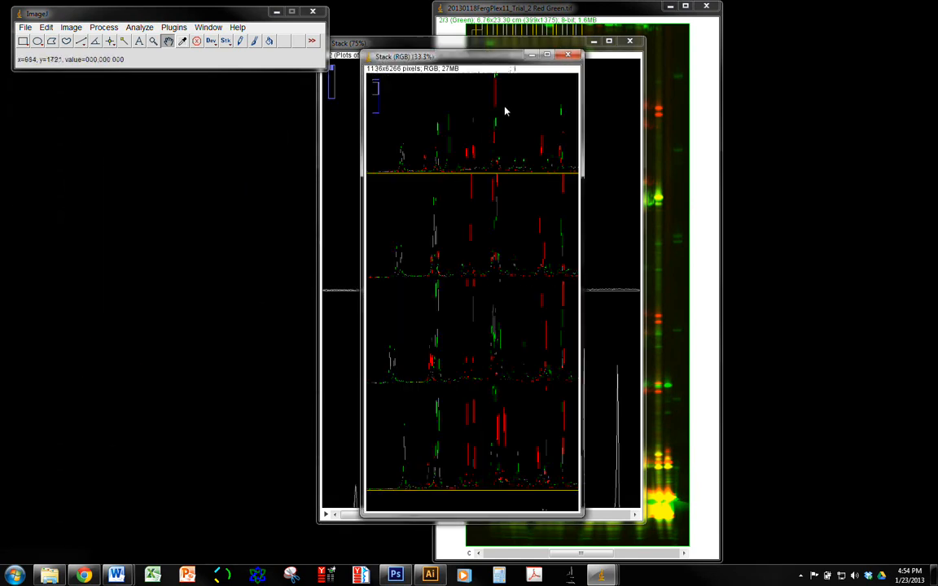
key("plus")
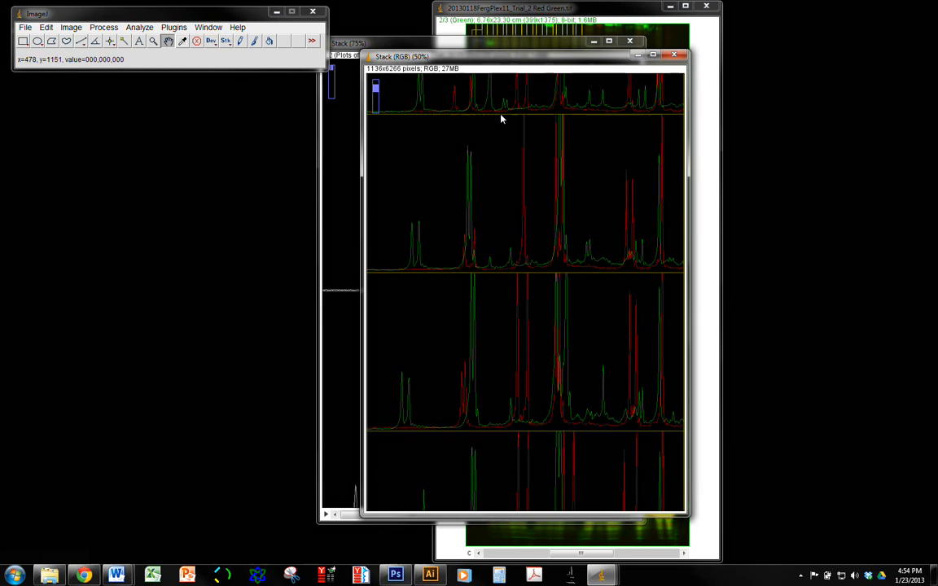
scroll(502, 120, "up", 10)
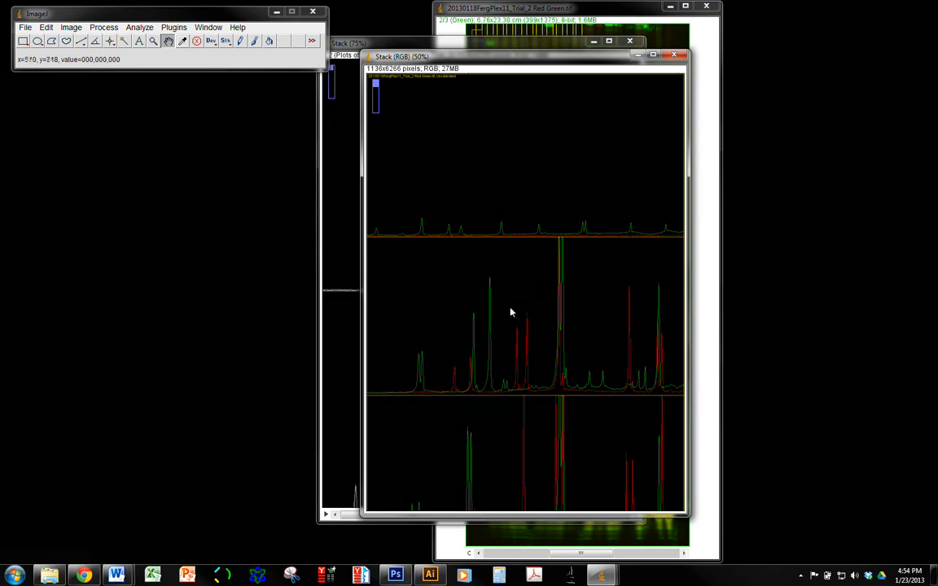
- Close the original grayscale stack and save the RGB overlay as a TIFF named Demo Stack
left_click(636, 42)
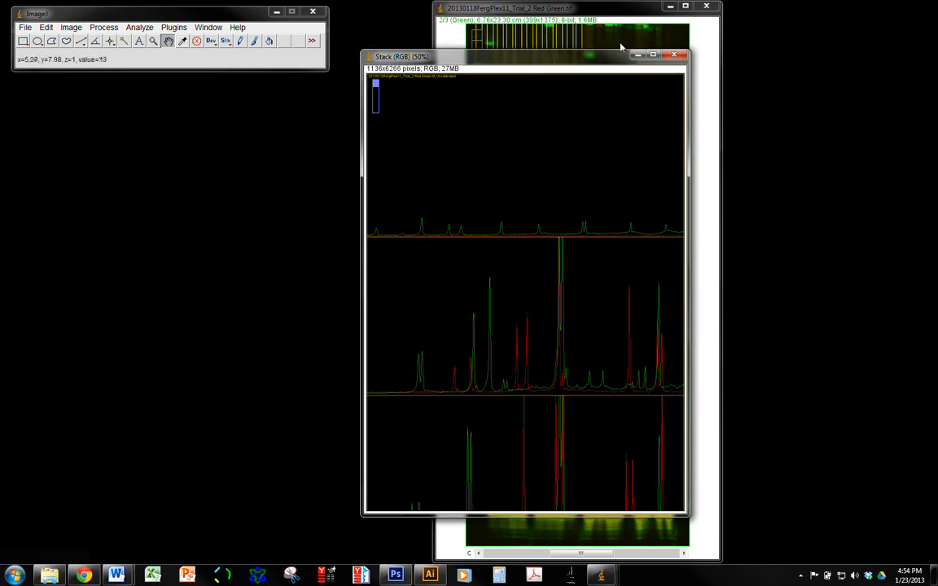
left_click_drag(538, 71, 516, 68)
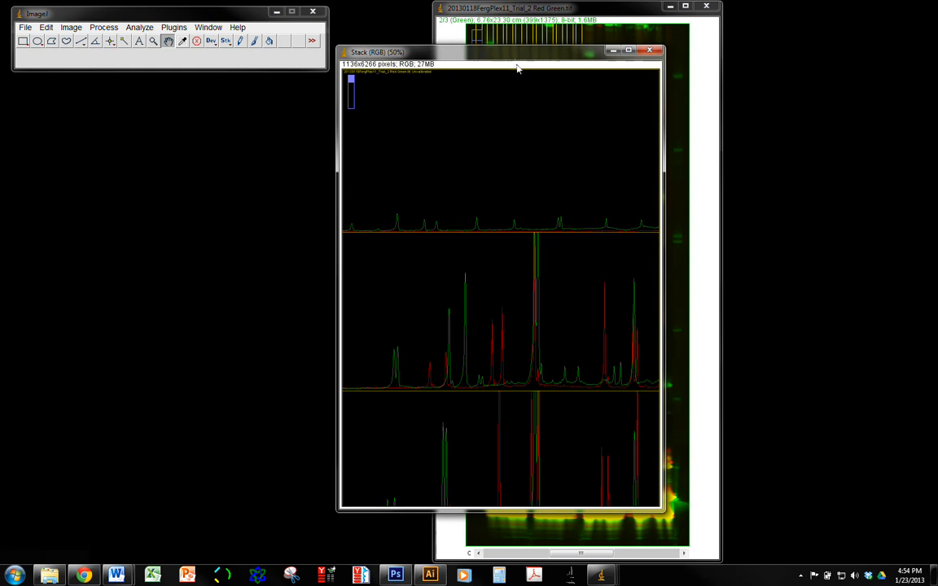
left_click(23, 28)
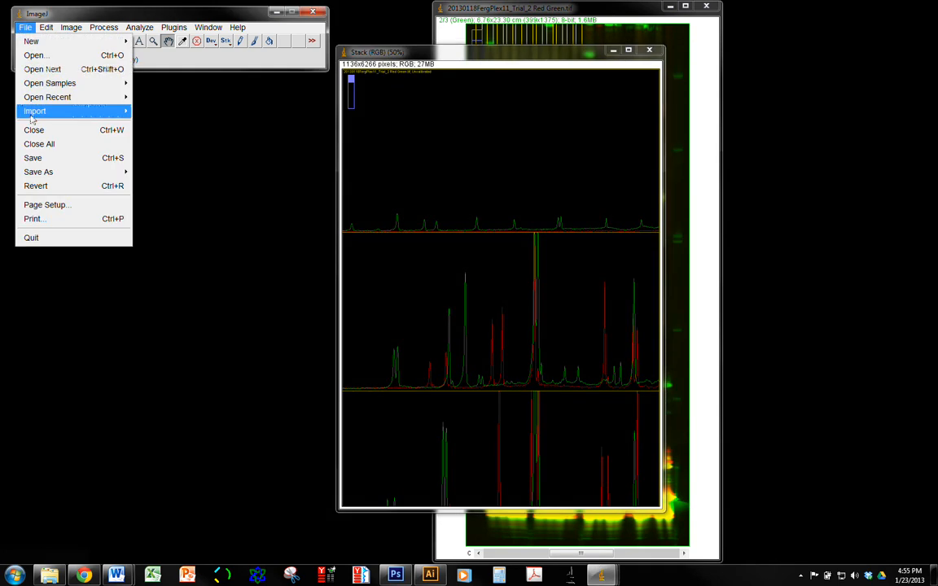
mouse_move(44, 174)
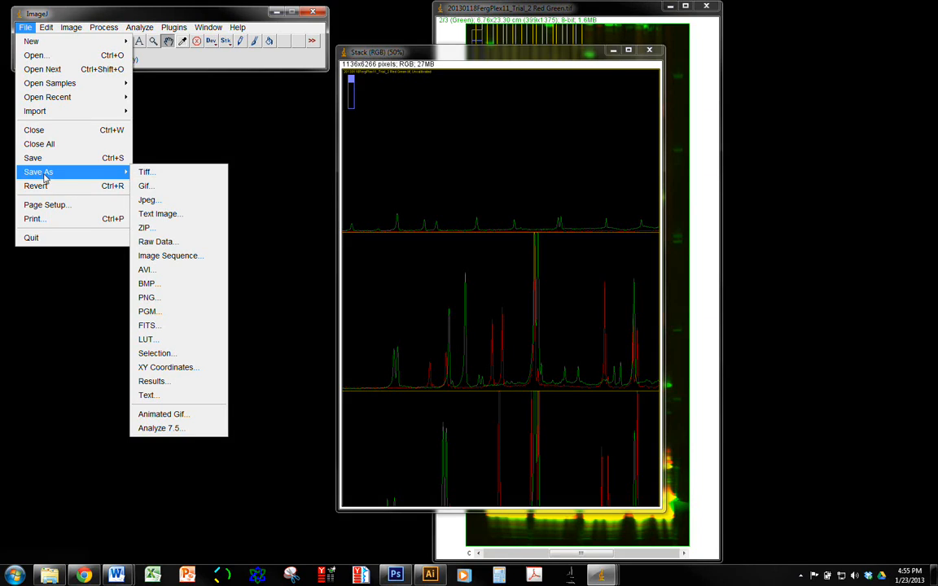
left_click(157, 175)
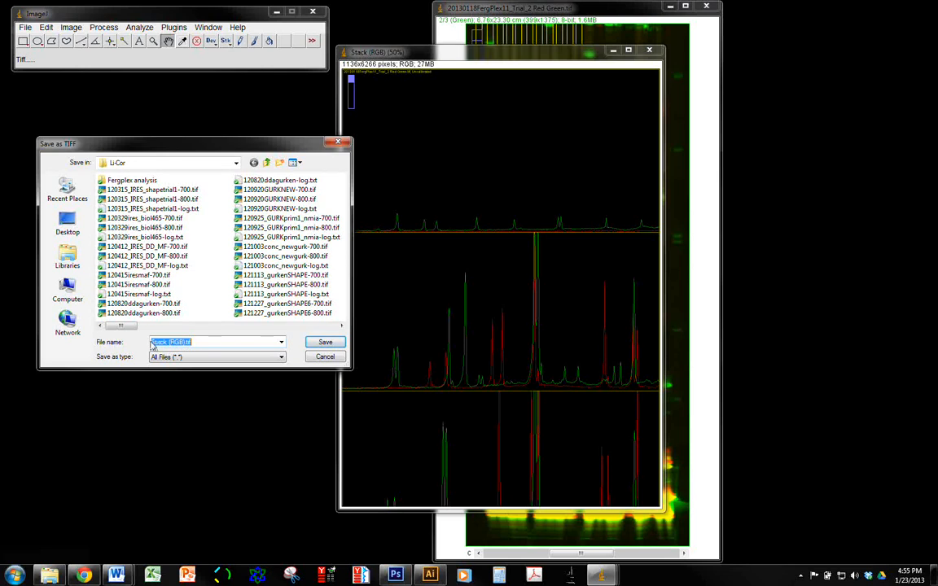
type("Demo Stack")
key("Return")
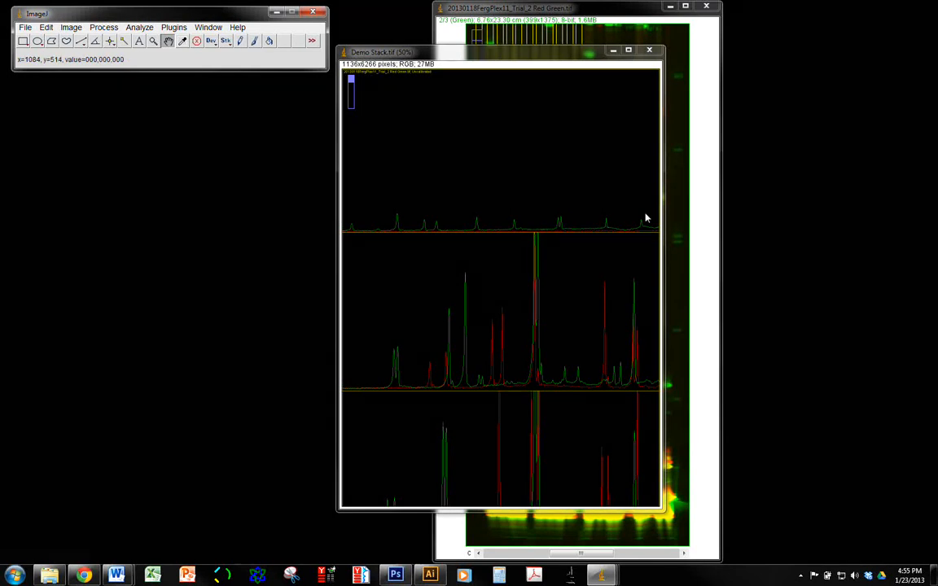
- Zoom the Demo Stack overlay to 100% and widen its window to show the full width of the lane profiles
scroll(646, 219, "down", 2)
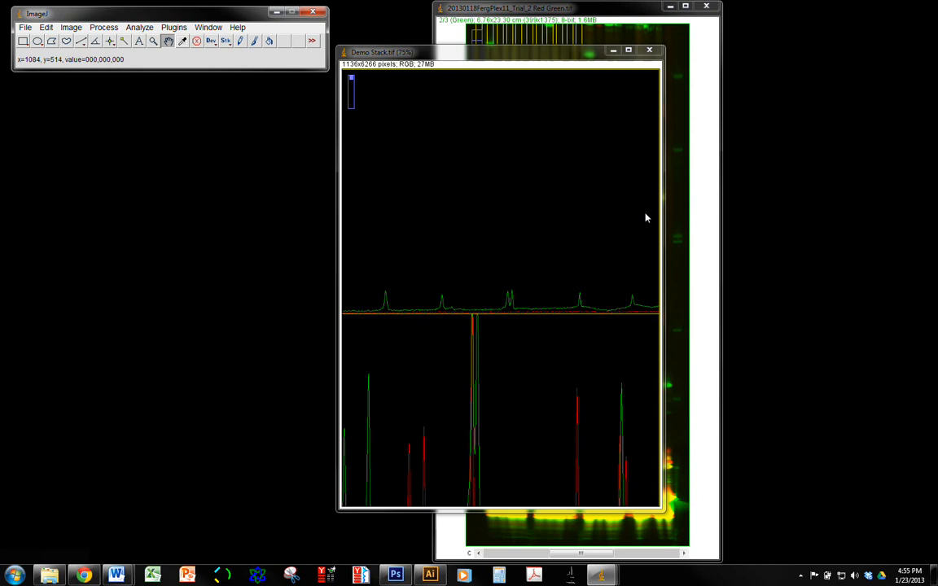
scroll(645, 219, "down", 2)
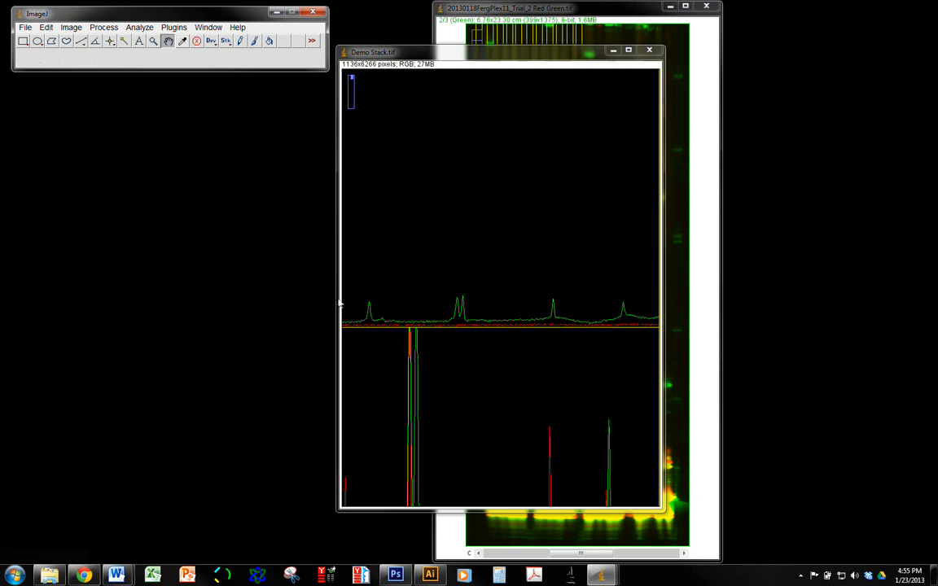
left_click_drag(339, 299, 159, 299)
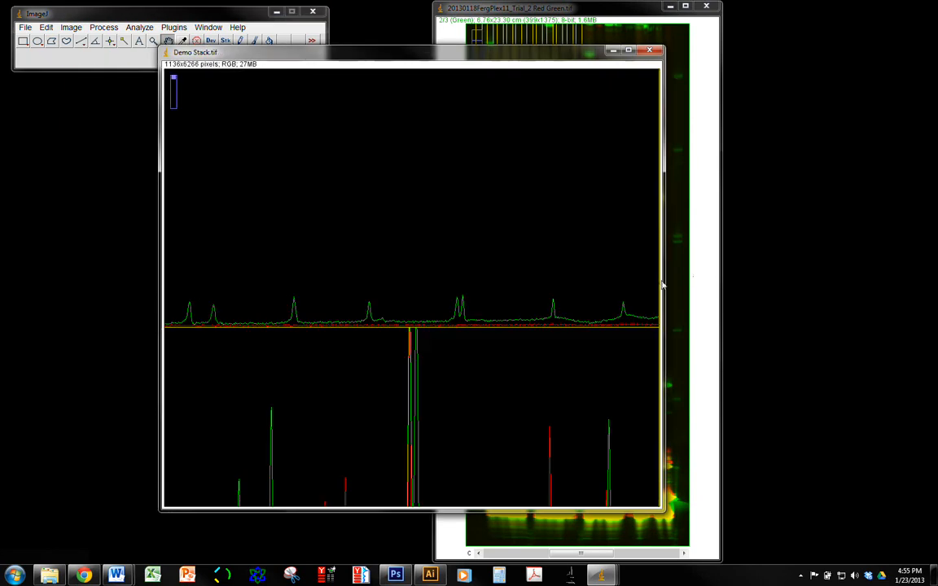
left_click_drag(665, 286, 894, 275)
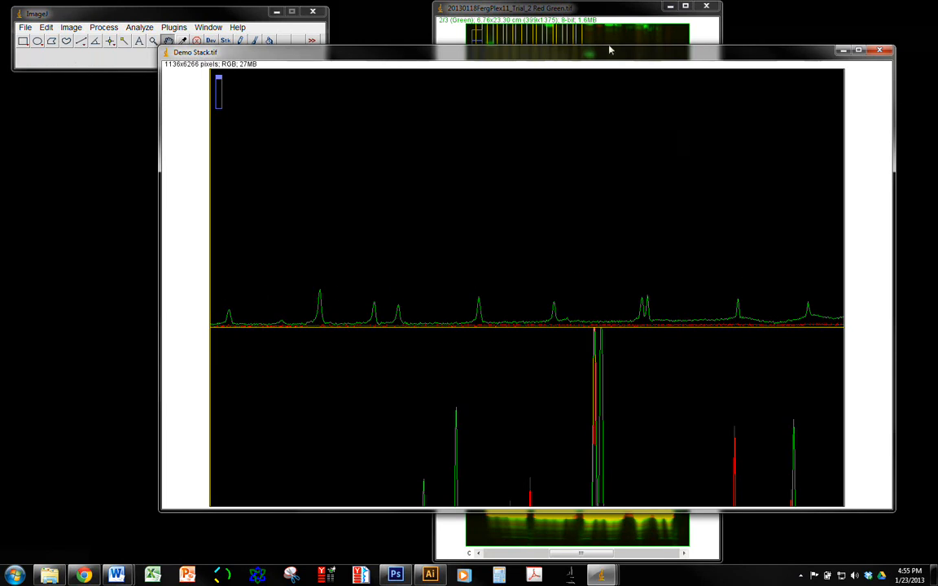
- Compare the outlined lanes in the red-green gel image with the overlaid red and green lane profiles in Demo Stack
left_click(592, 9)
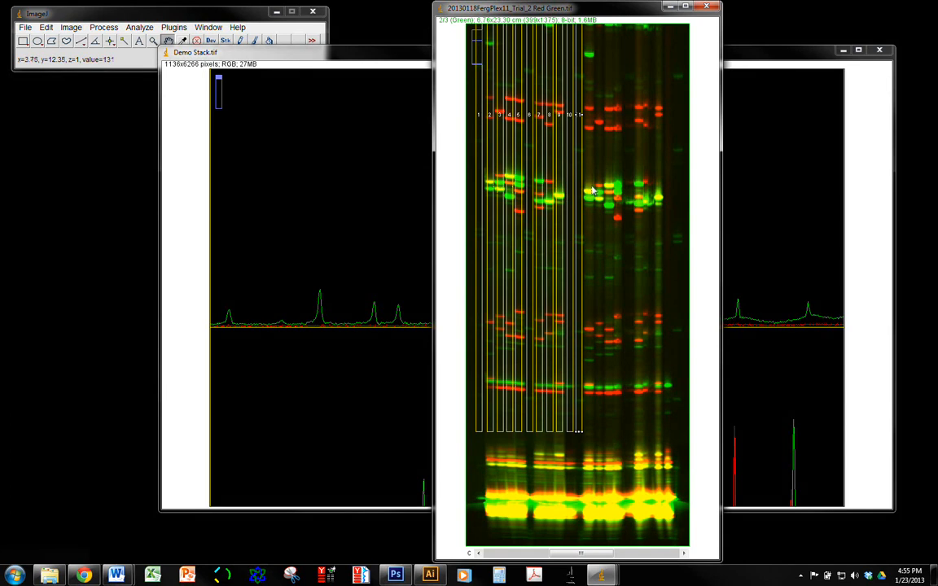
left_click(358, 57)
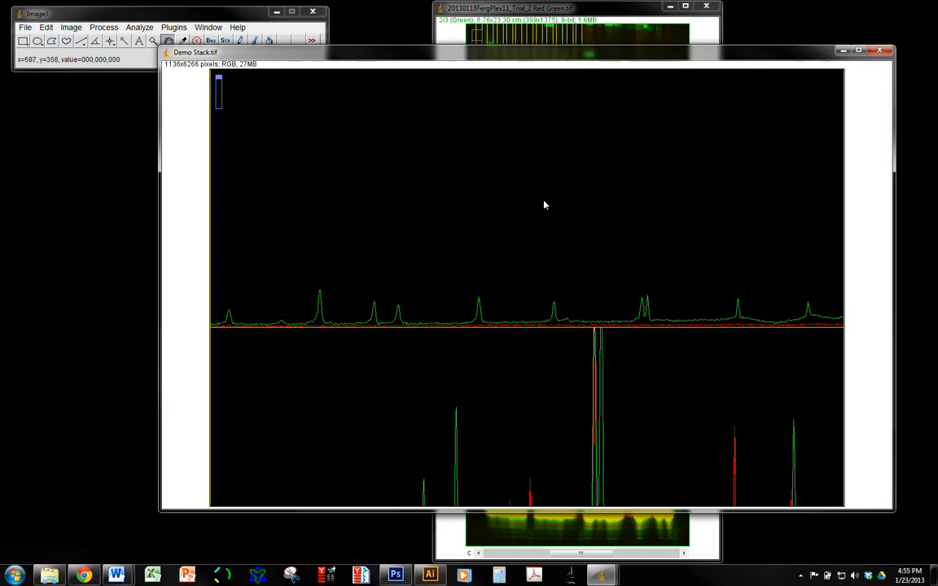
scroll(544, 440, "down", 1)
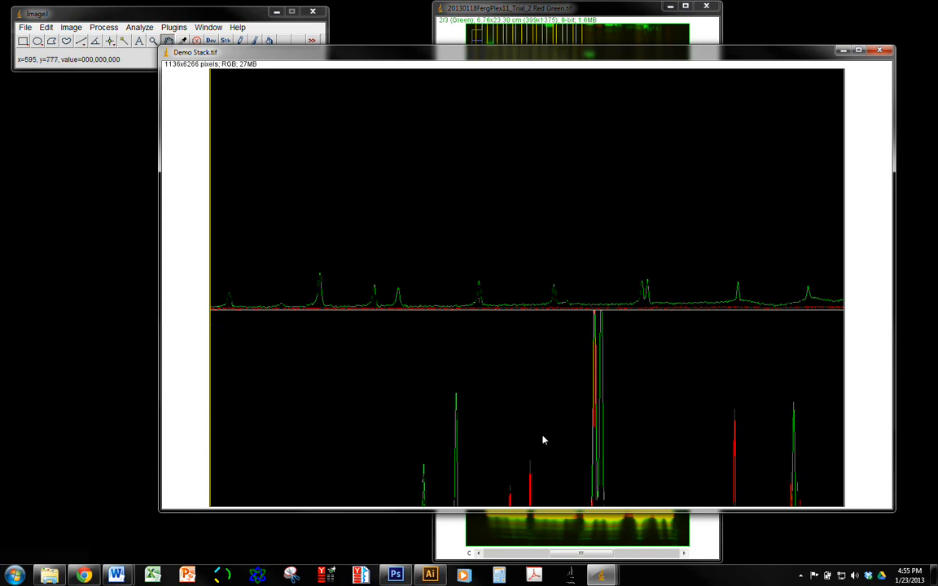
scroll(544, 440, "down", 10)
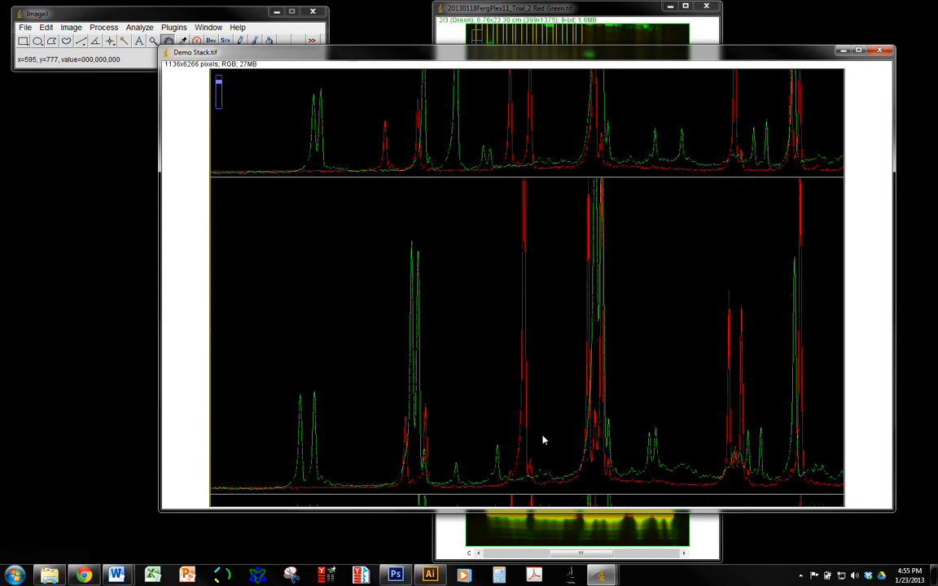
scroll(544, 441, "down", 10)
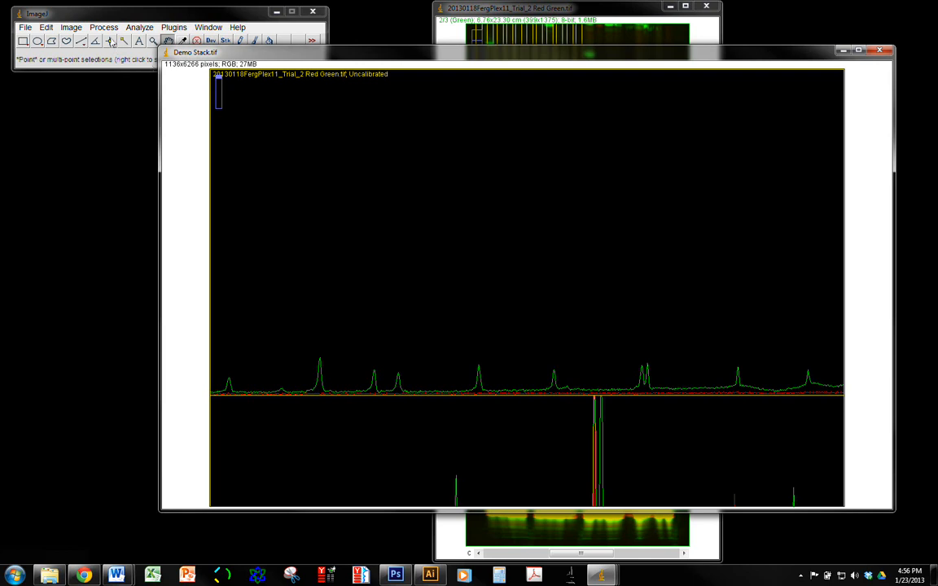
- Activate the Point selection tool for the Demo Stack overlay
left_click(111, 44)
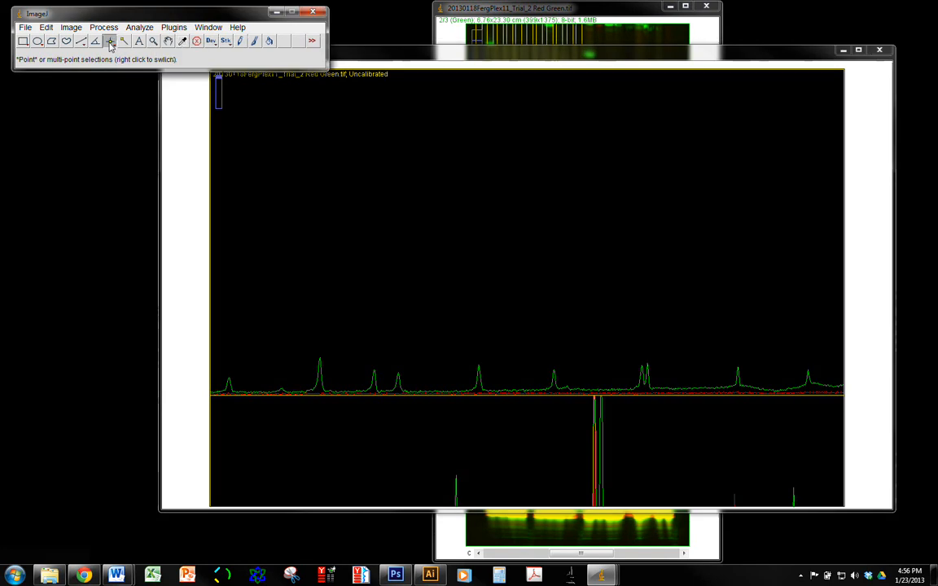